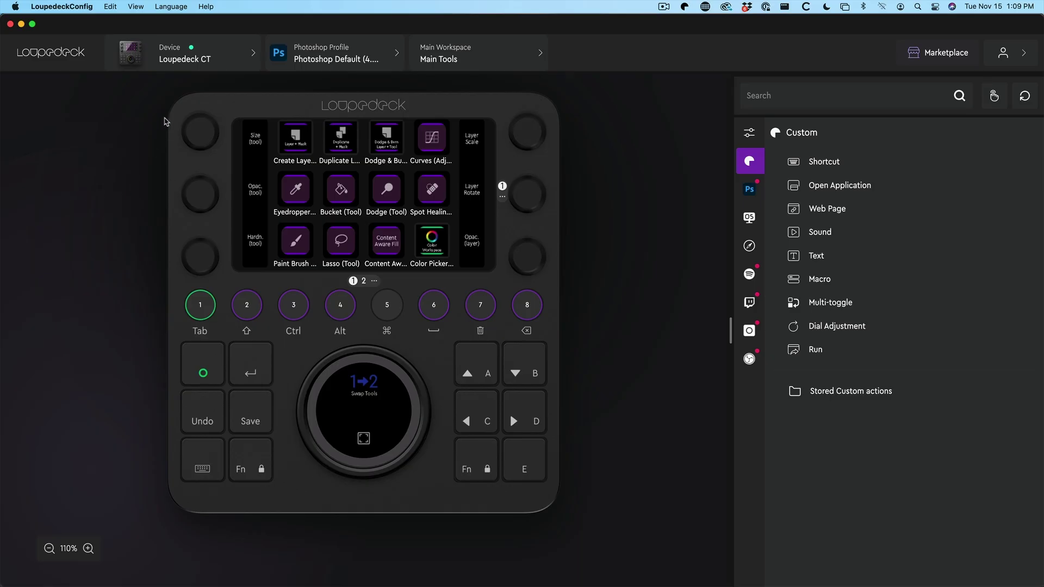
Step: Review the available Loupedeck devices and the Photoshop application profiles
click(227, 60)
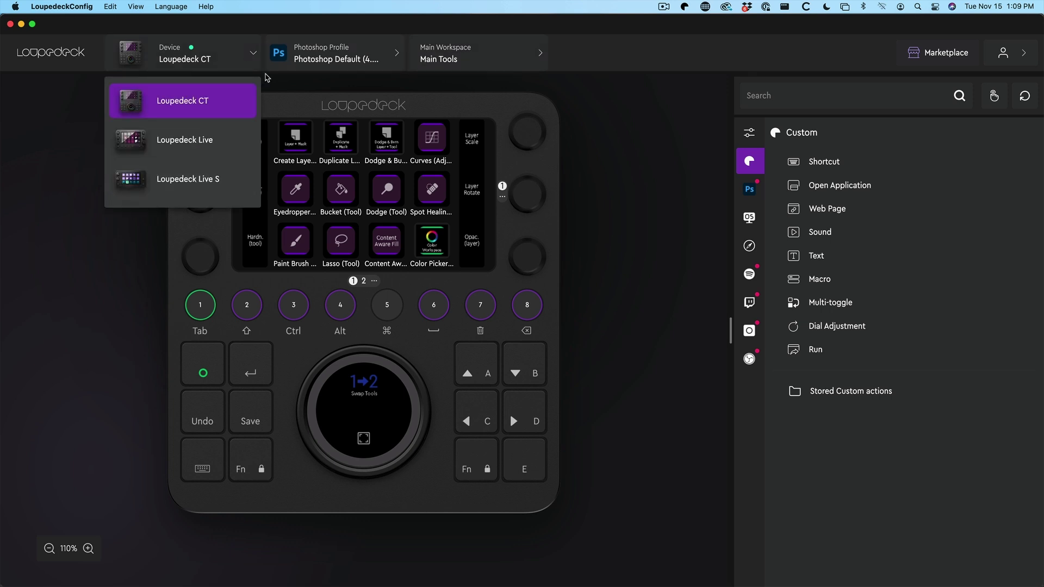
click(352, 54)
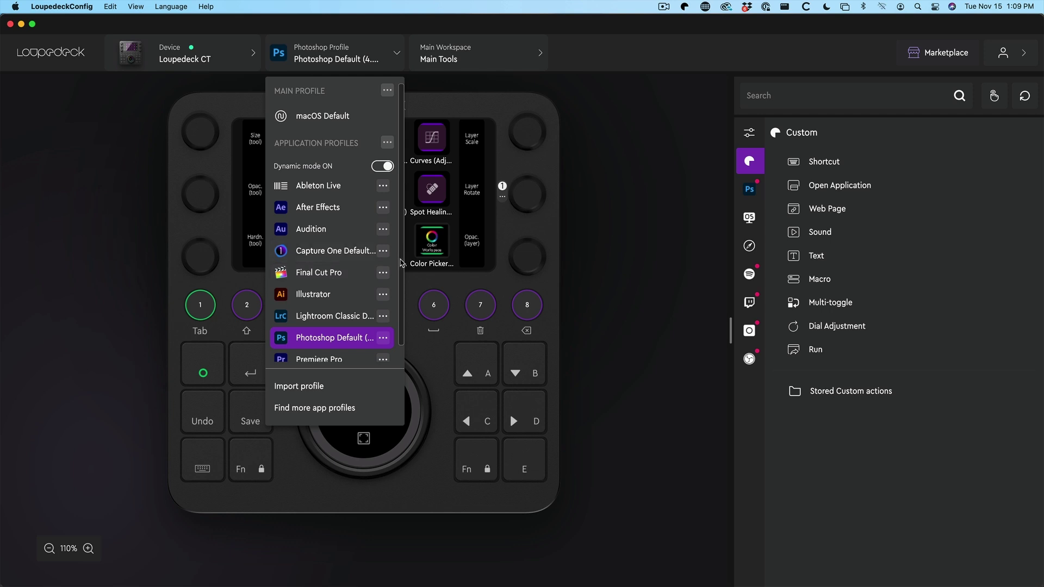
click(425, 67)
Step: Switch the active workspace to Layer Properties (Dynamic), then to Color Picker Workspace
click(463, 56)
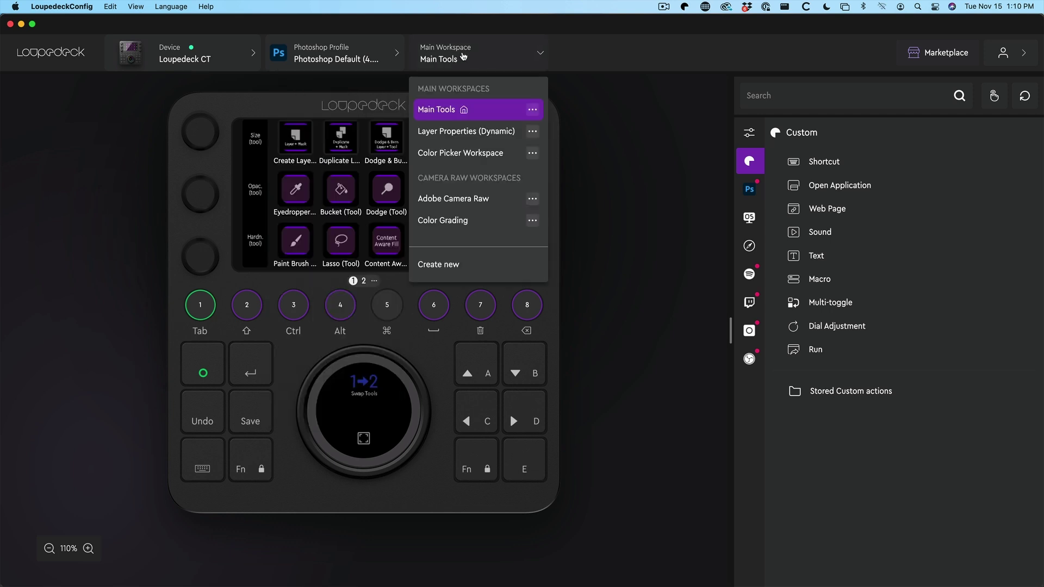
click(450, 133)
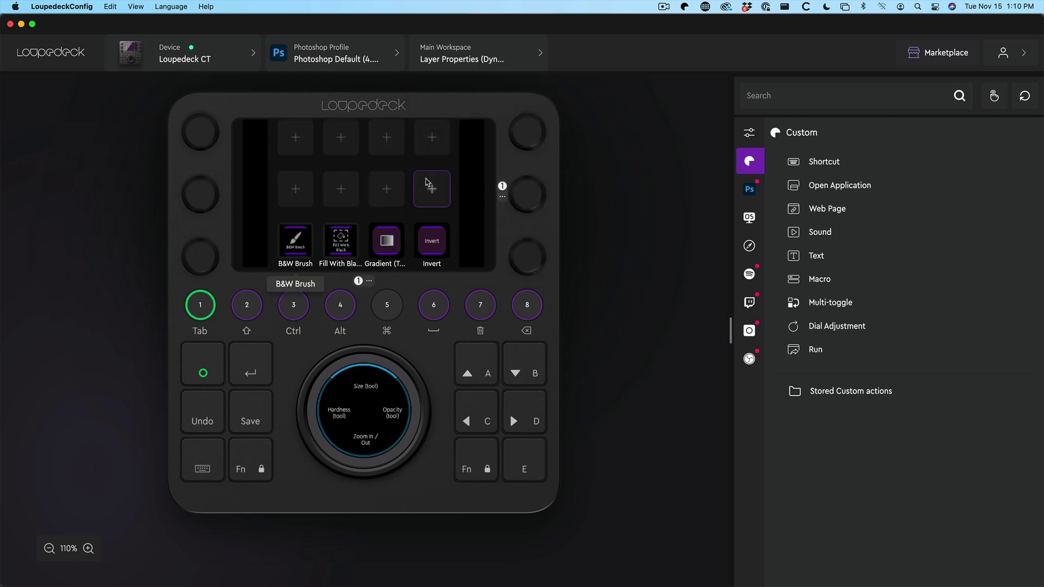
click(464, 56)
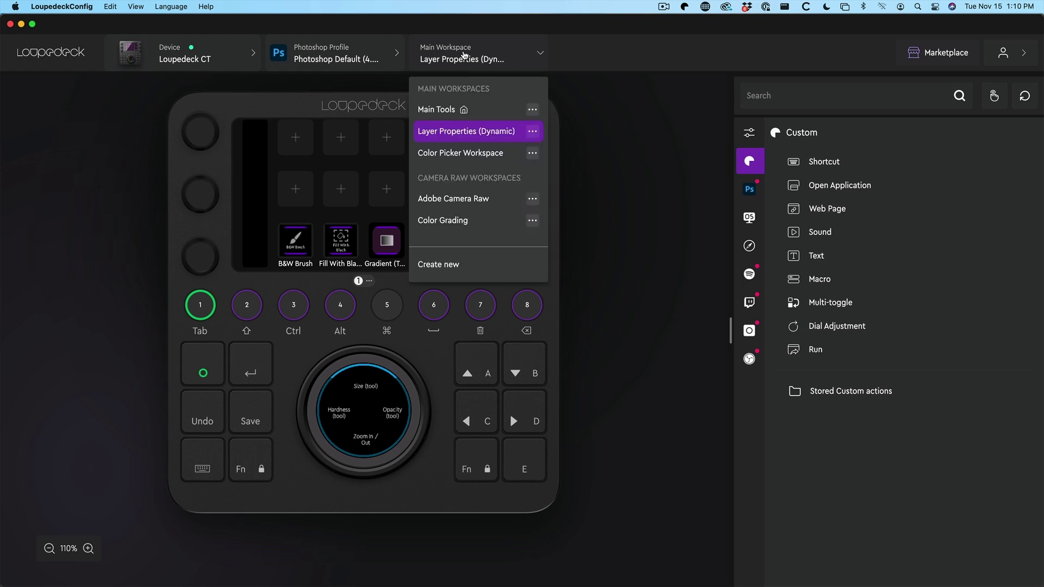
click(455, 156)
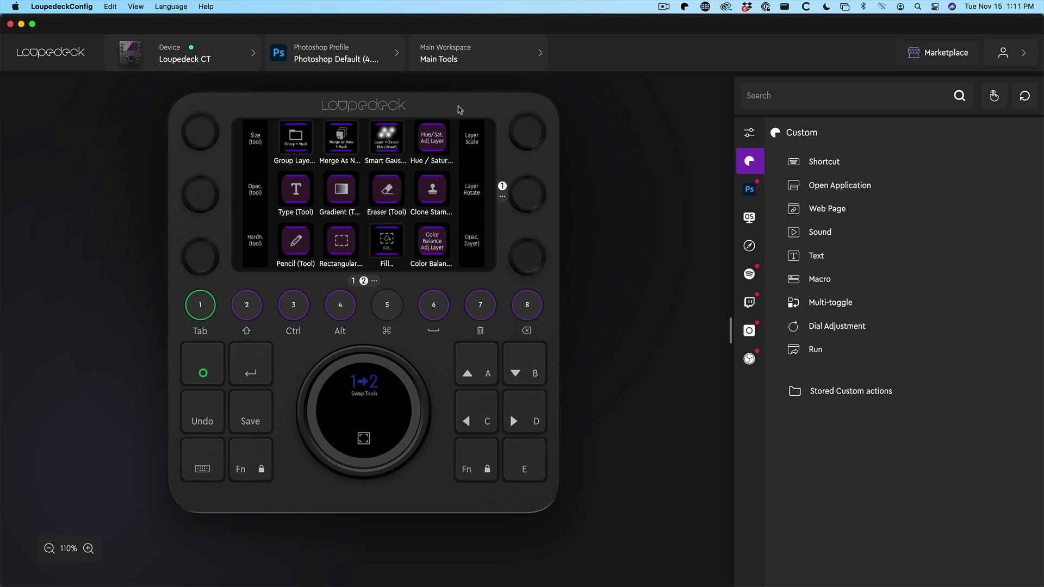
click(376, 282)
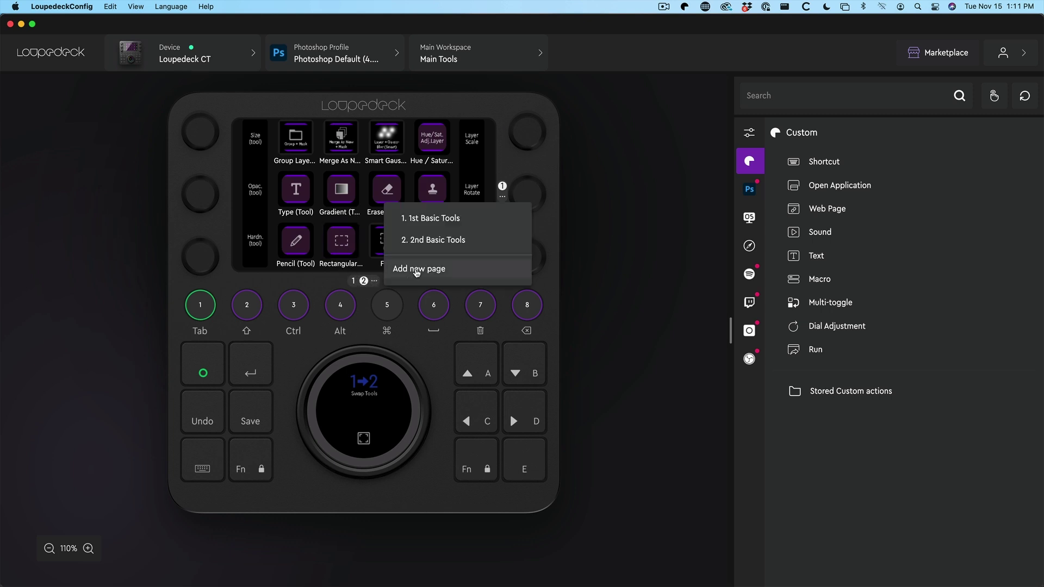
click(327, 282)
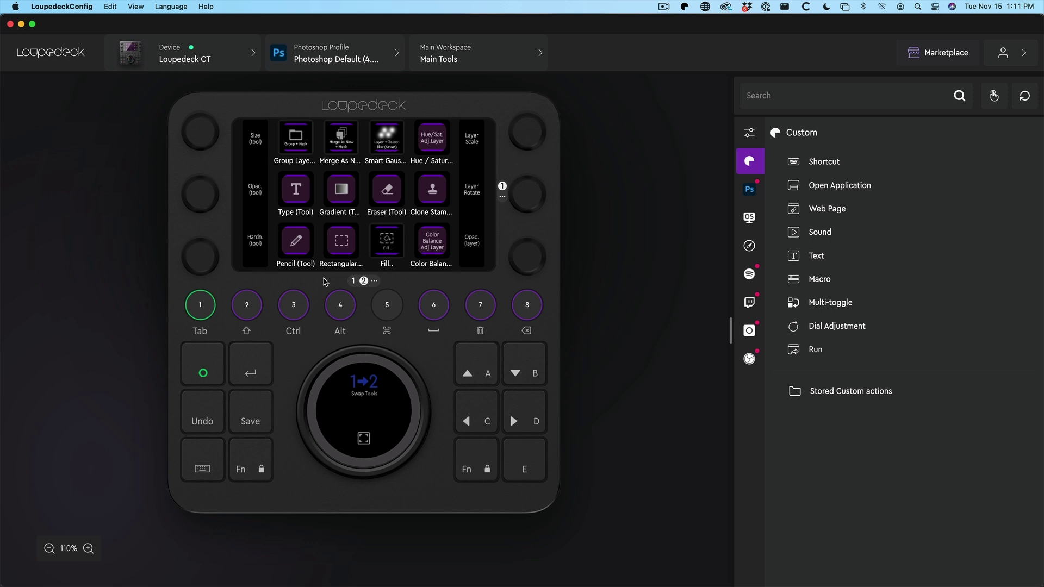
click(504, 197)
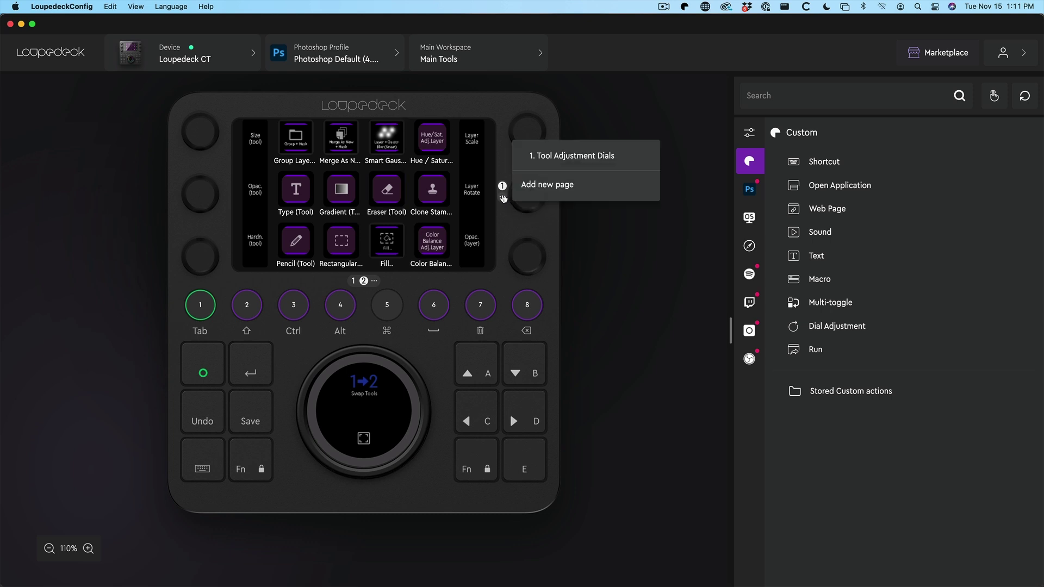
click(510, 222)
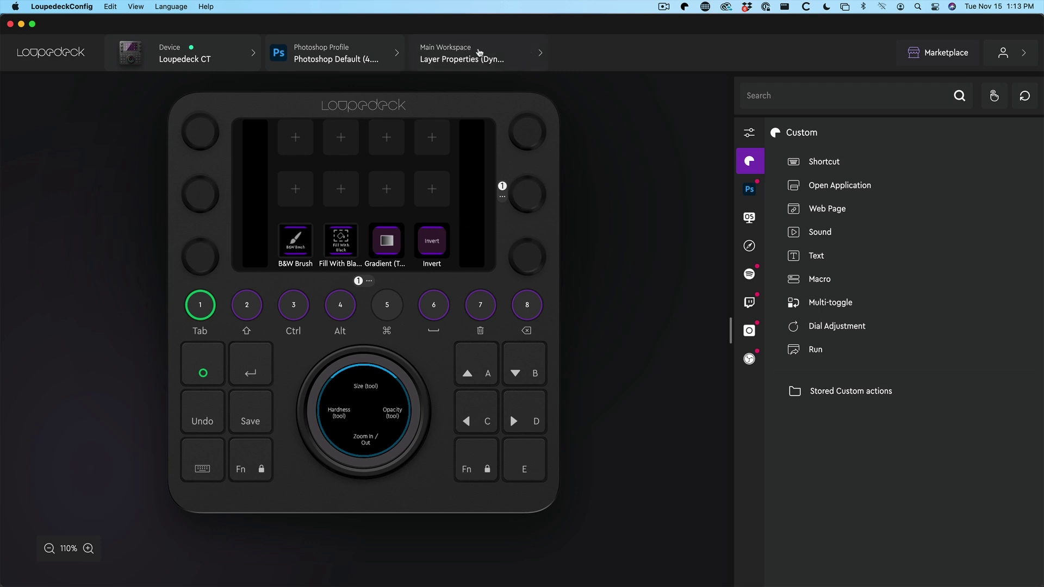
Step: Create a new Main-mode workspace named 'Dodge Burn' from the workspace list
click(542, 53)
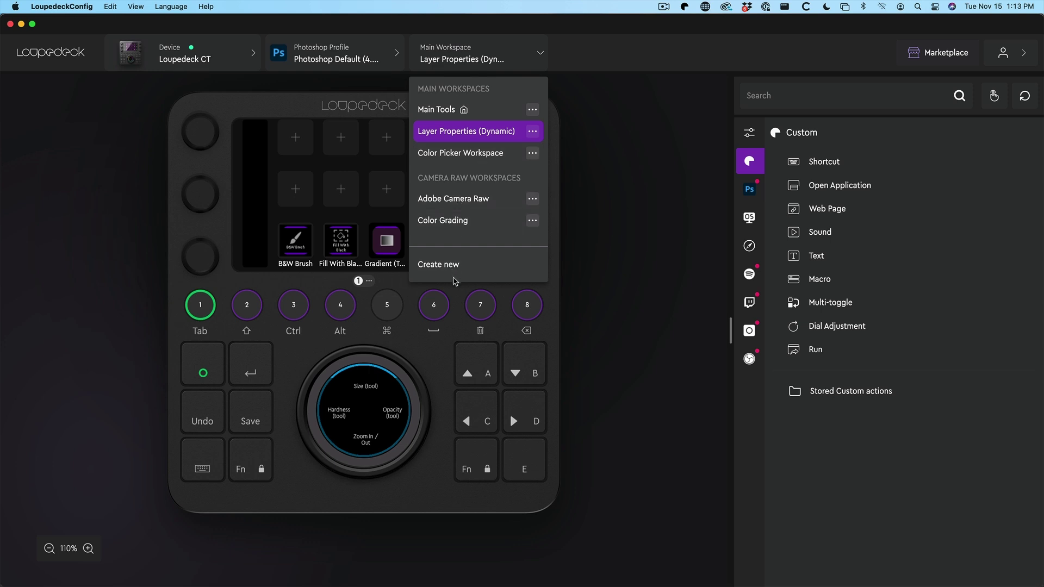
click(456, 266)
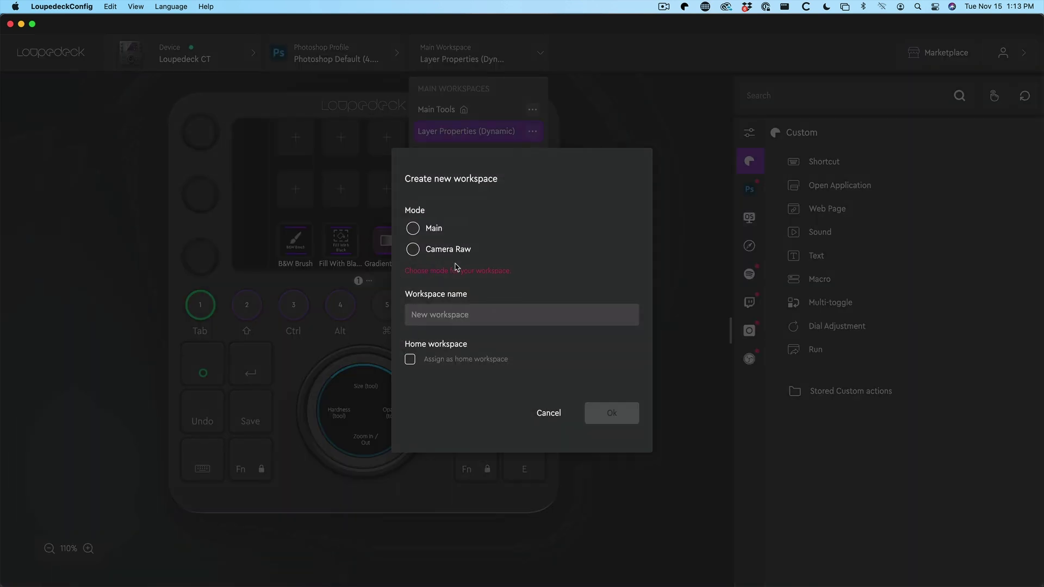
click(415, 230)
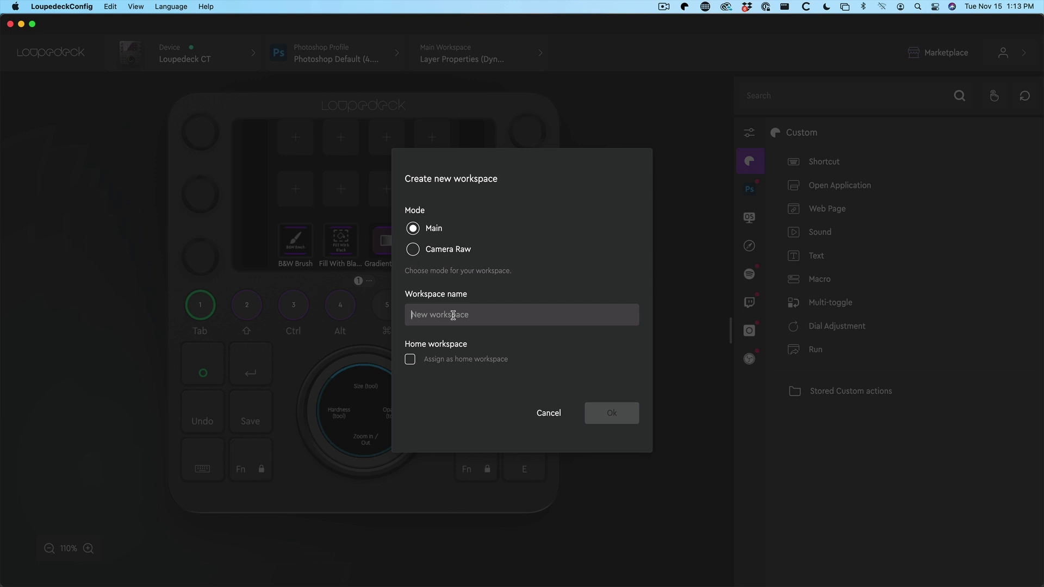
text(Dodge Burn)
click(613, 413)
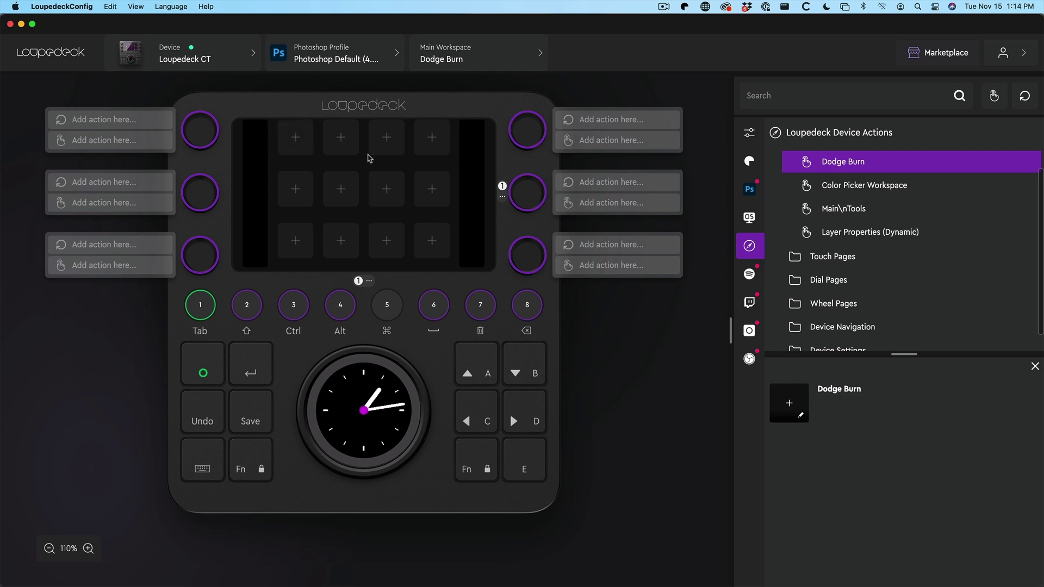
Step: Give the first touch button a D keyboard shortcut named 'Reset dolors'
click(295, 139)
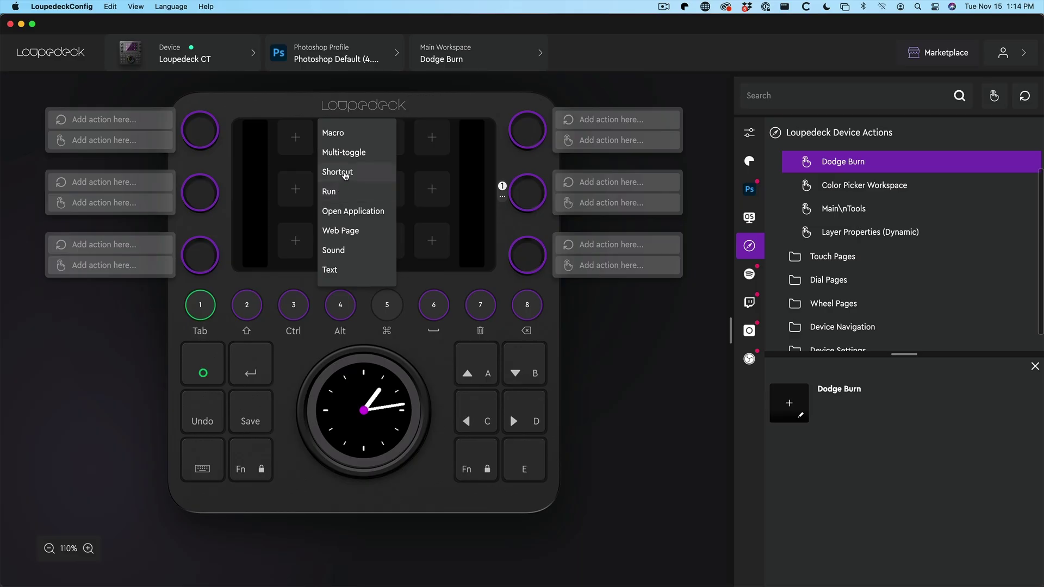
click(345, 173)
click(841, 497)
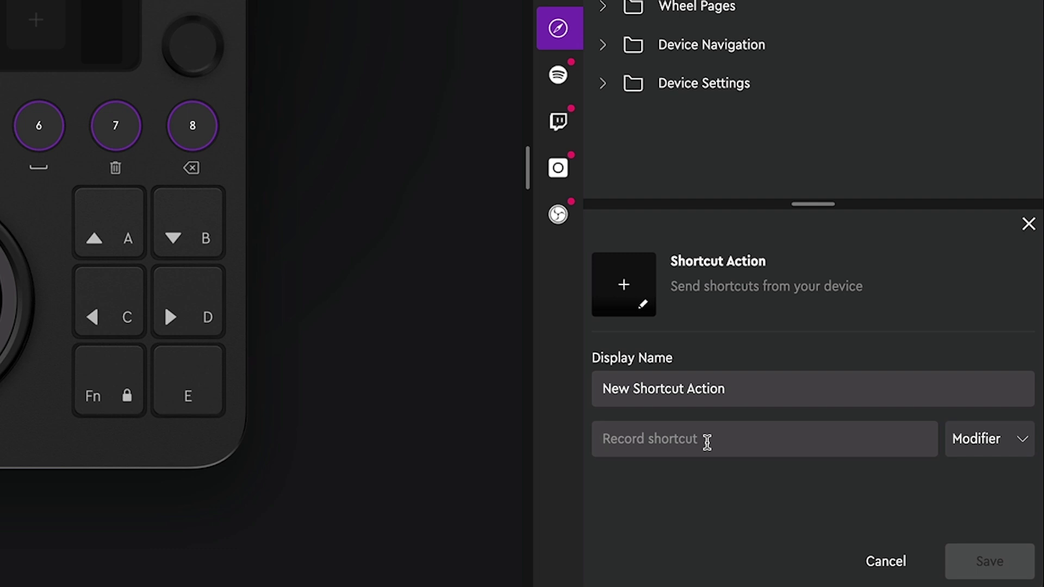
key(d)
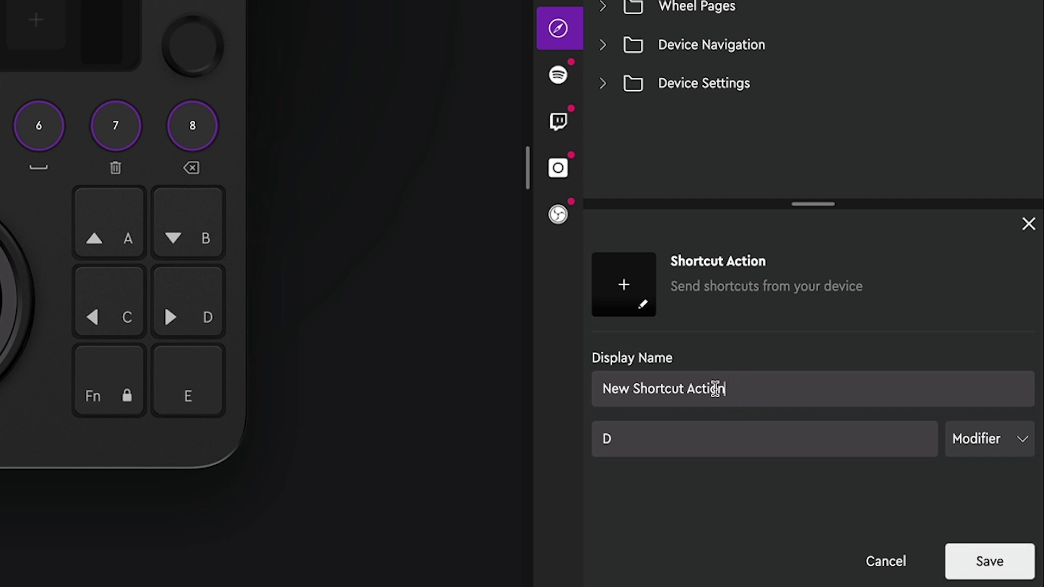
drag(717, 389, 594, 387)
text(Reset d)
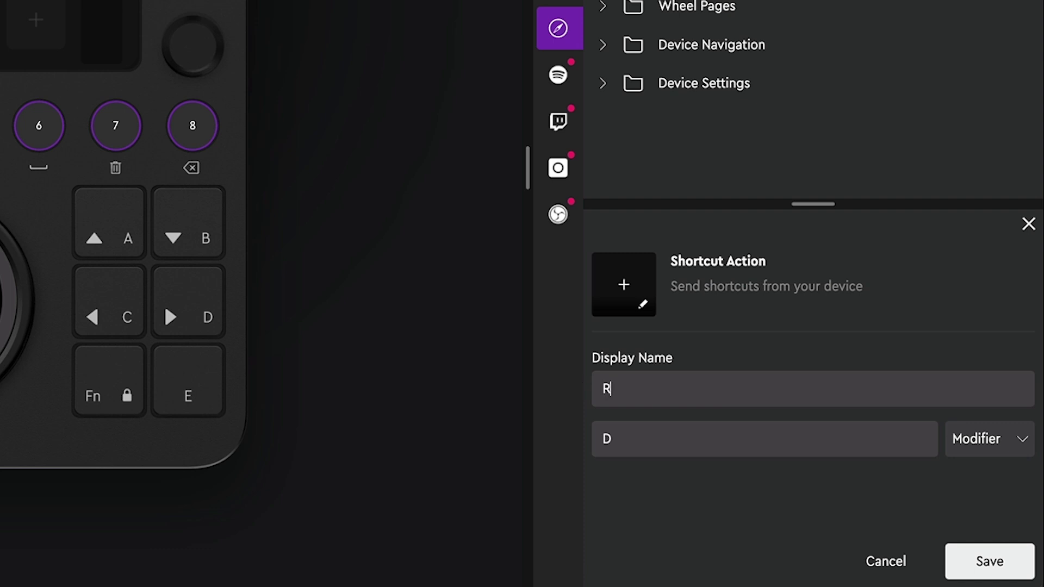
text(olors)
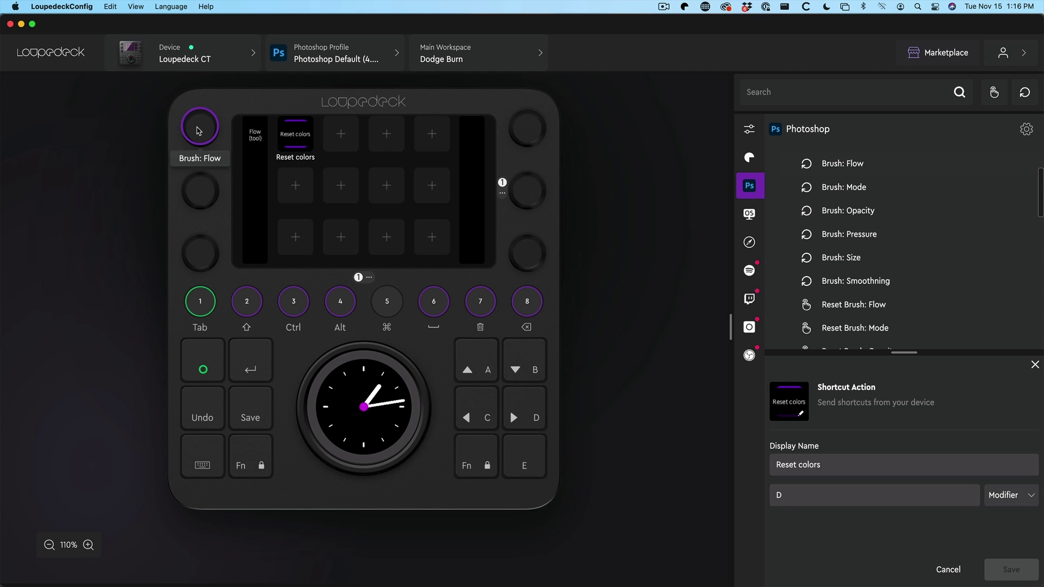
Step: Assign Change Blending Mode to the bottom-right dial and add another Photoshop action to the layout
scroll(865, 217, down, 3)
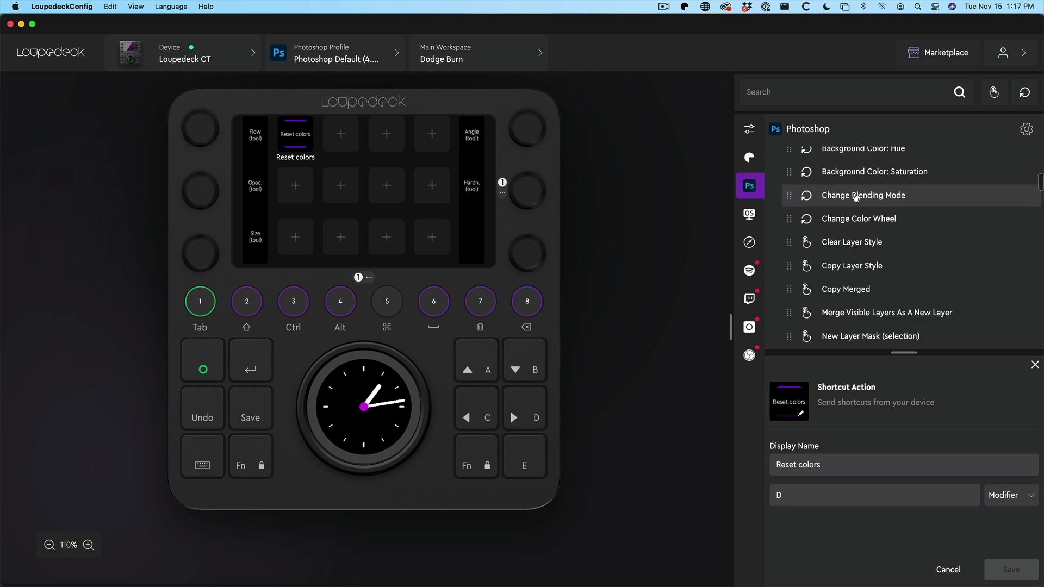
drag(865, 195, 526, 253)
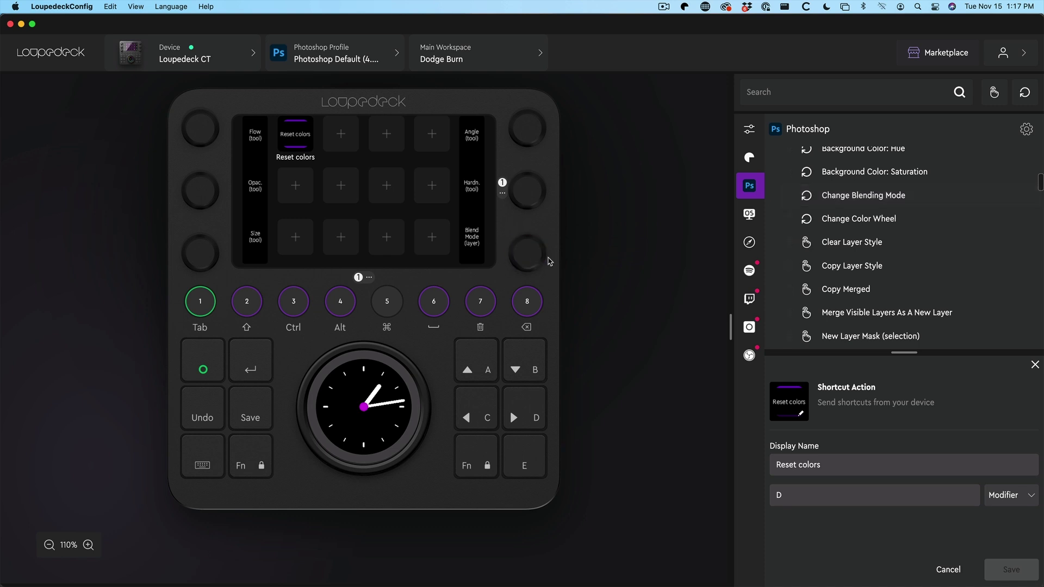
scroll(865, 245, up, 5)
drag(854, 228, 431, 239)
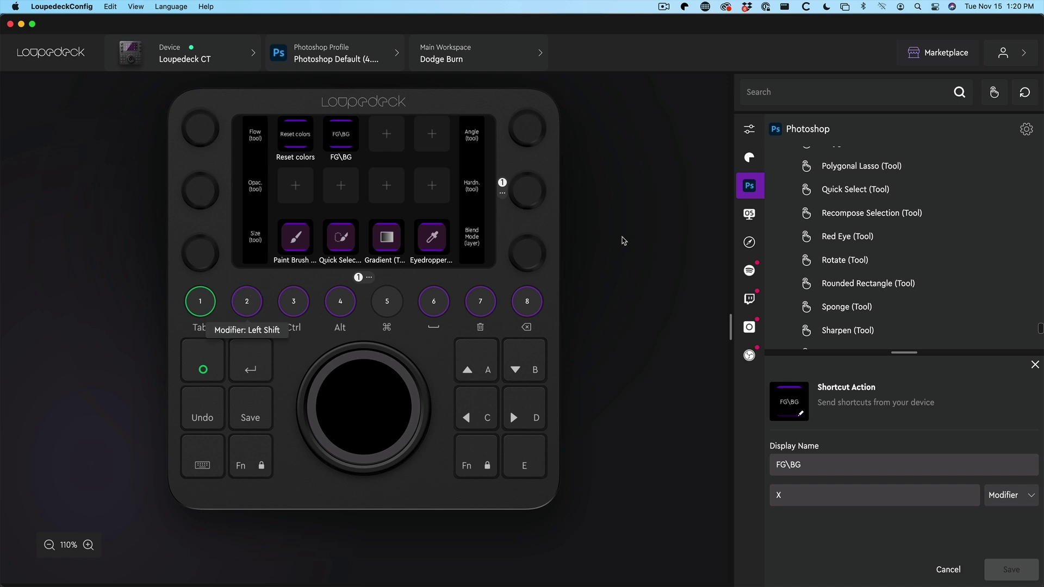
click(749, 157)
Step: Assign the Dodge Burn workspace to round button 2, replacing its existing assignment
click(750, 242)
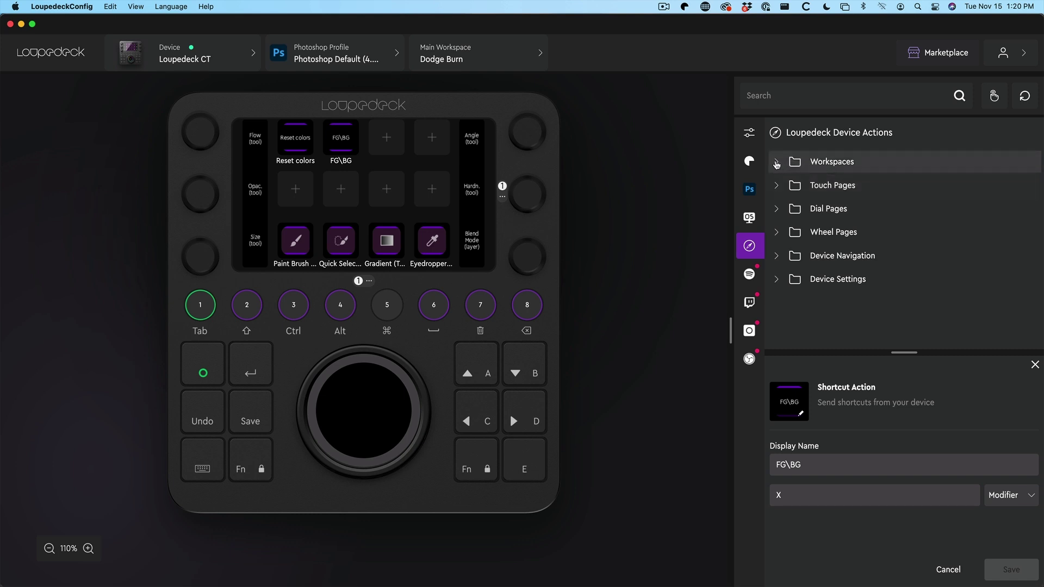
click(776, 163)
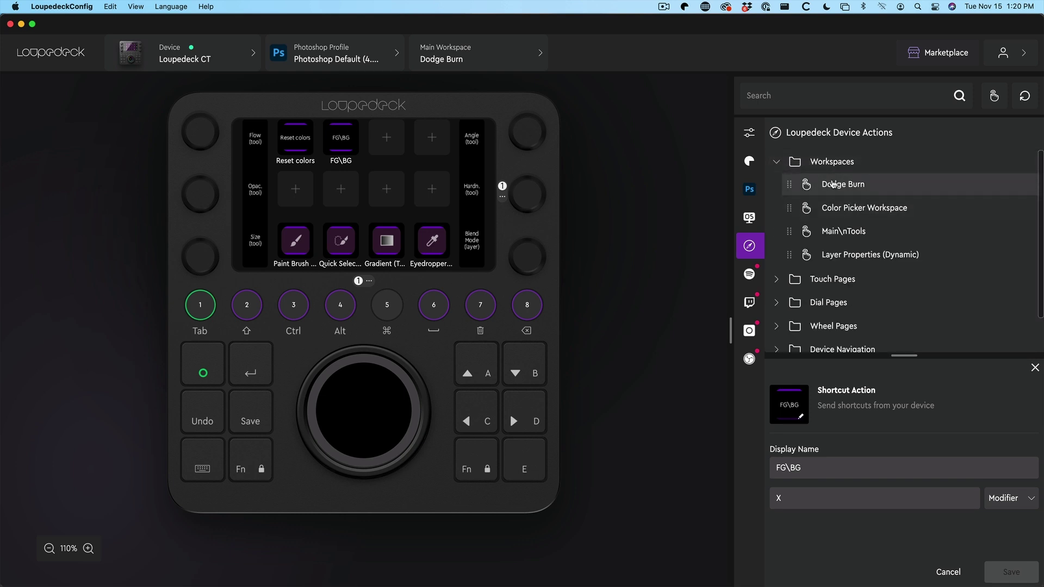
mouse_move(833, 185)
mouse_down()
mouse_move(413, 241)
mouse_move(246, 348)
mouse_move(251, 309)
mouse_up()
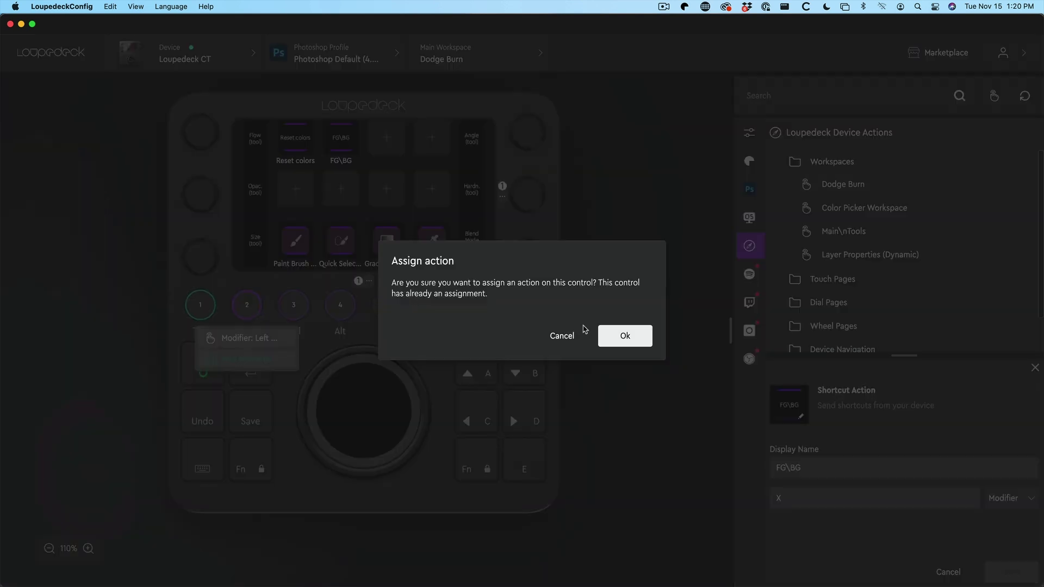
click(630, 338)
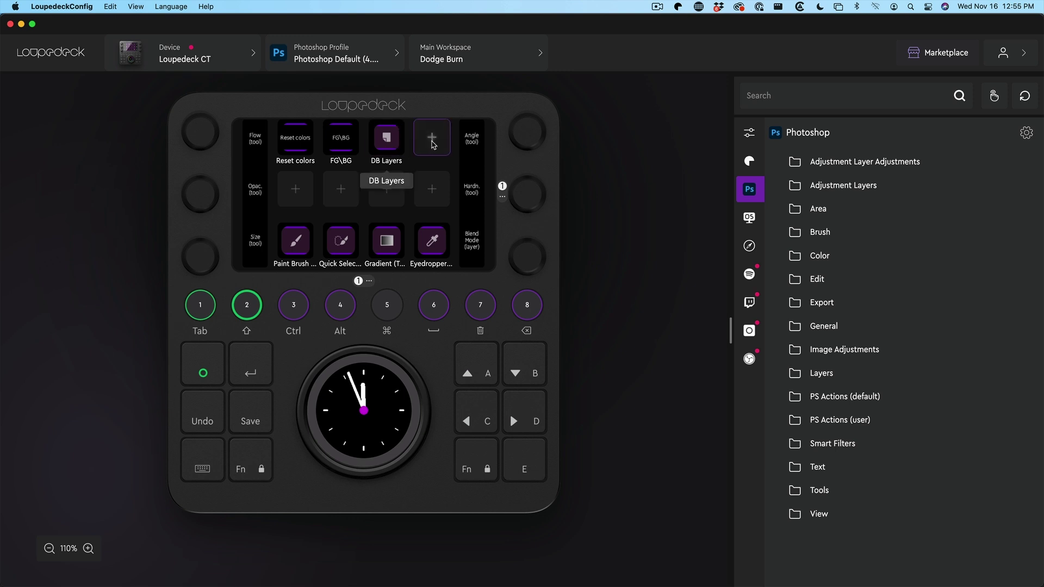
Step: Create a macro on the empty key beside DB Layers, with New Layer as its first step
click(433, 143)
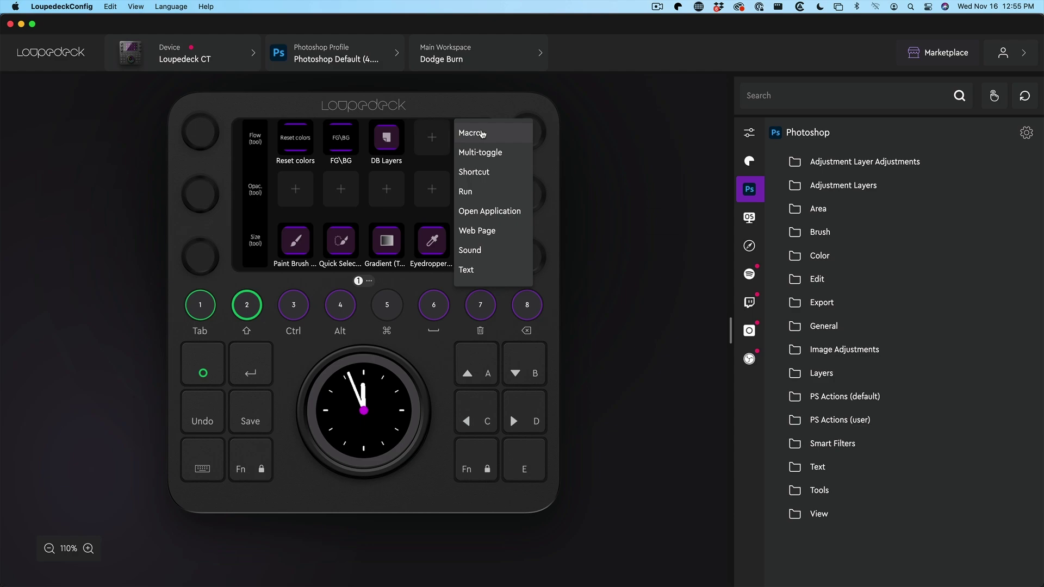
click(471, 133)
click(995, 503)
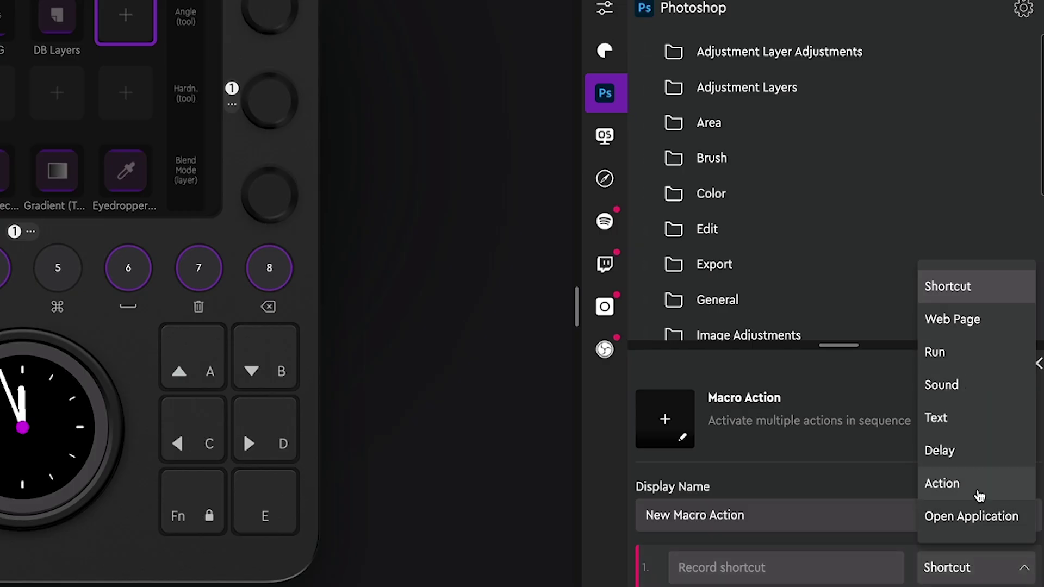
click(979, 486)
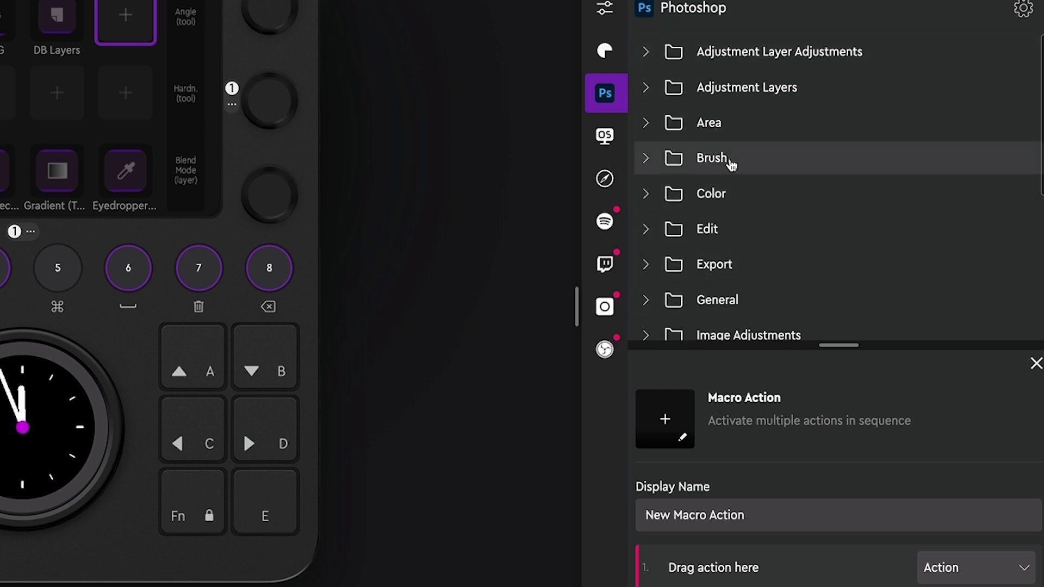
scroll(734, 161, down, 5)
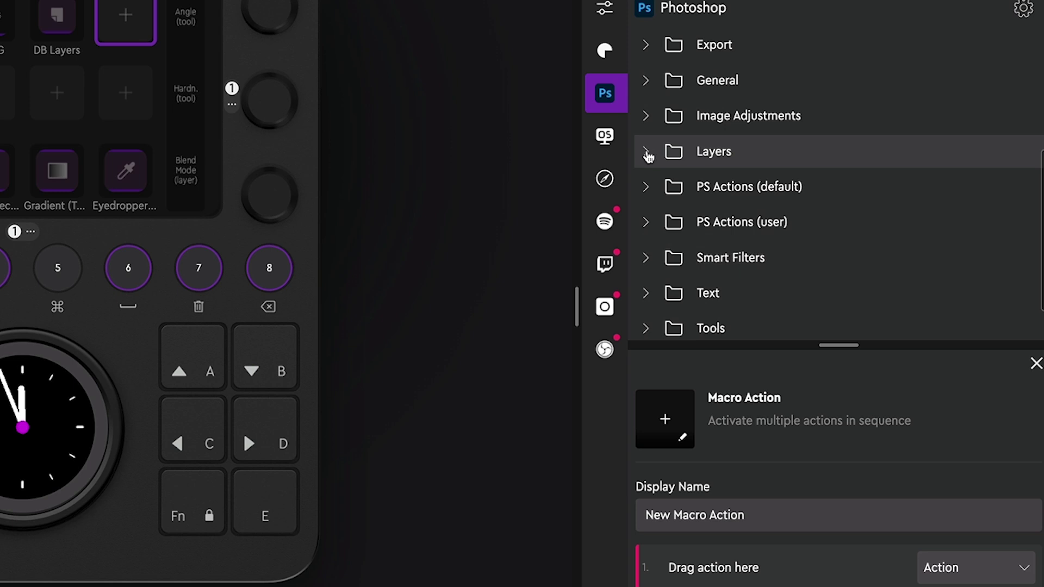
click(649, 155)
scroll(846, 180, down, 5)
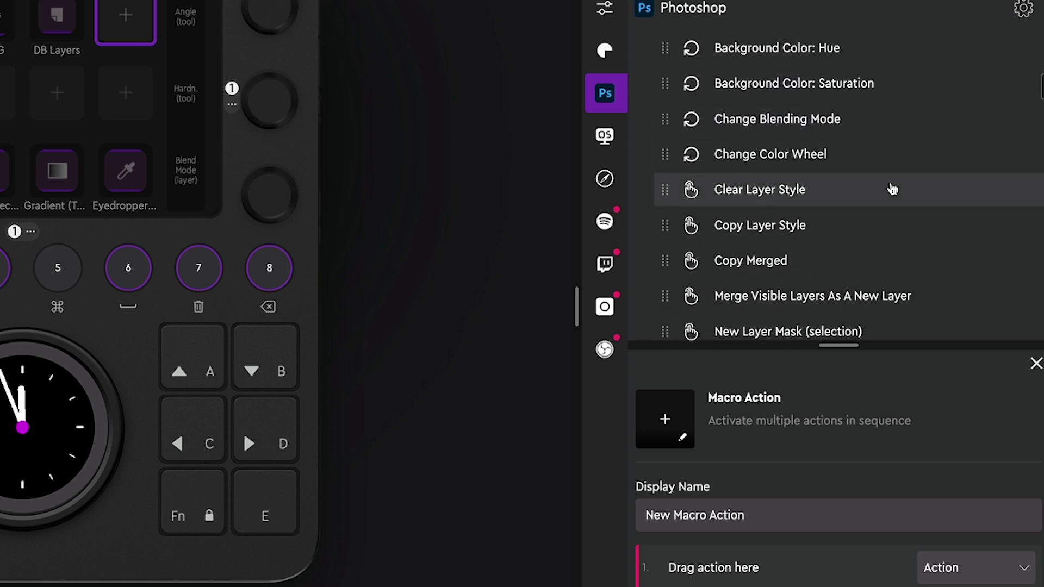
scroll(832, 186, down, 8)
drag(885, 234, 778, 381)
drag(864, 381, 836, 506)
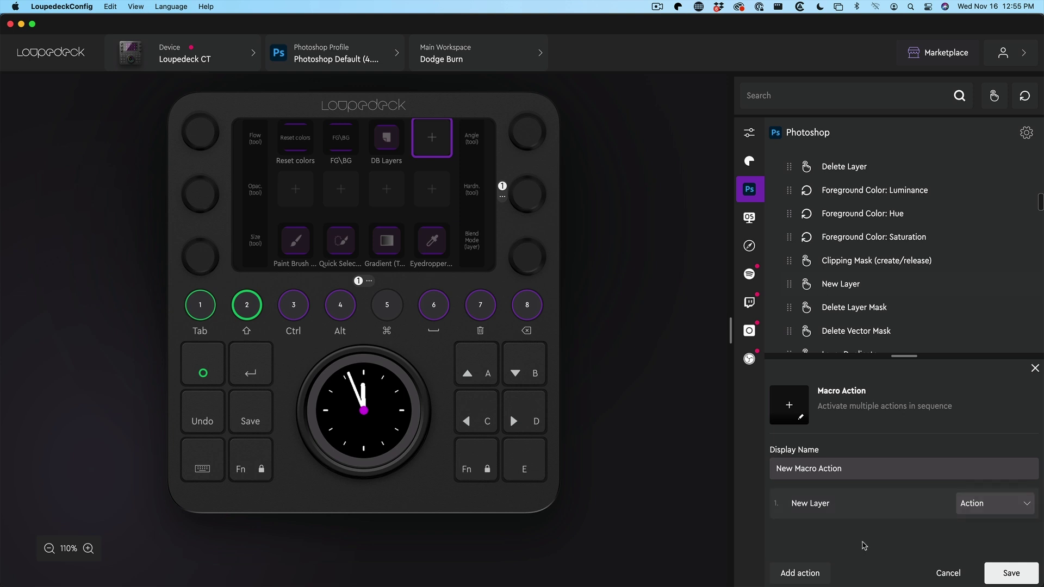
Step: Add Set Overlay Blending Mode as the macro's second step
click(800, 574)
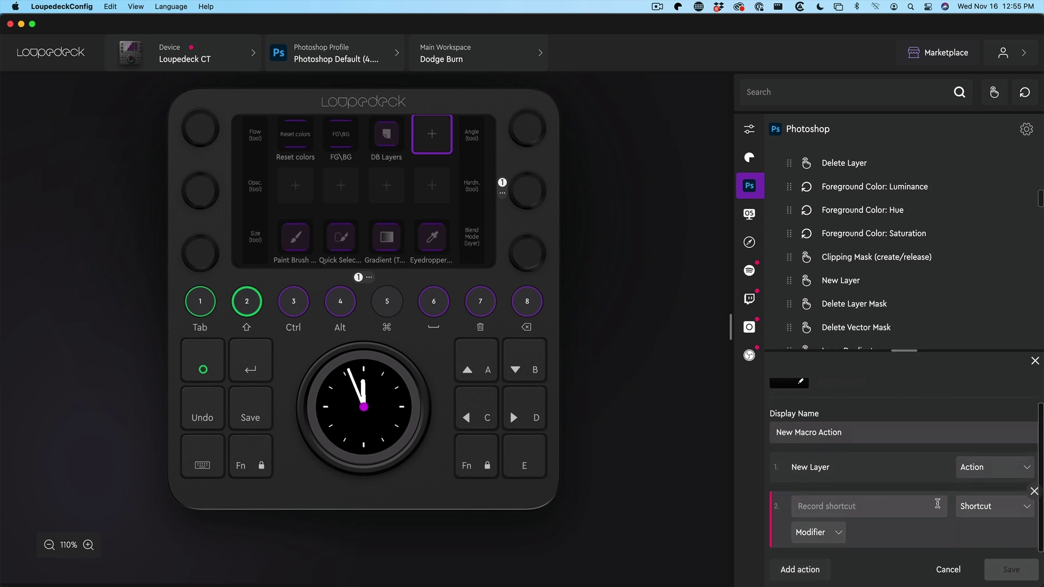
click(986, 507)
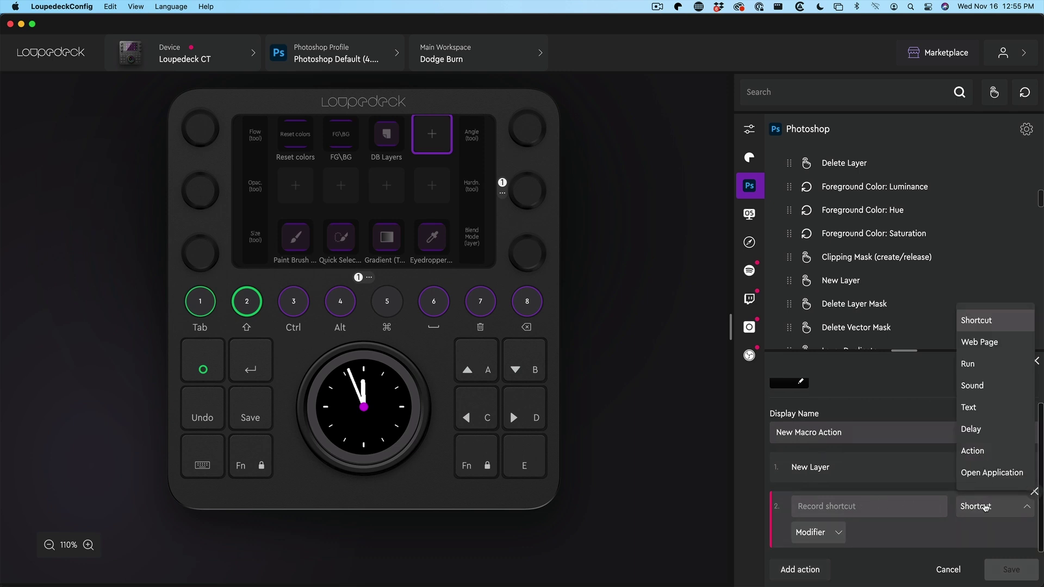
click(975, 452)
scroll(925, 274, down, 5)
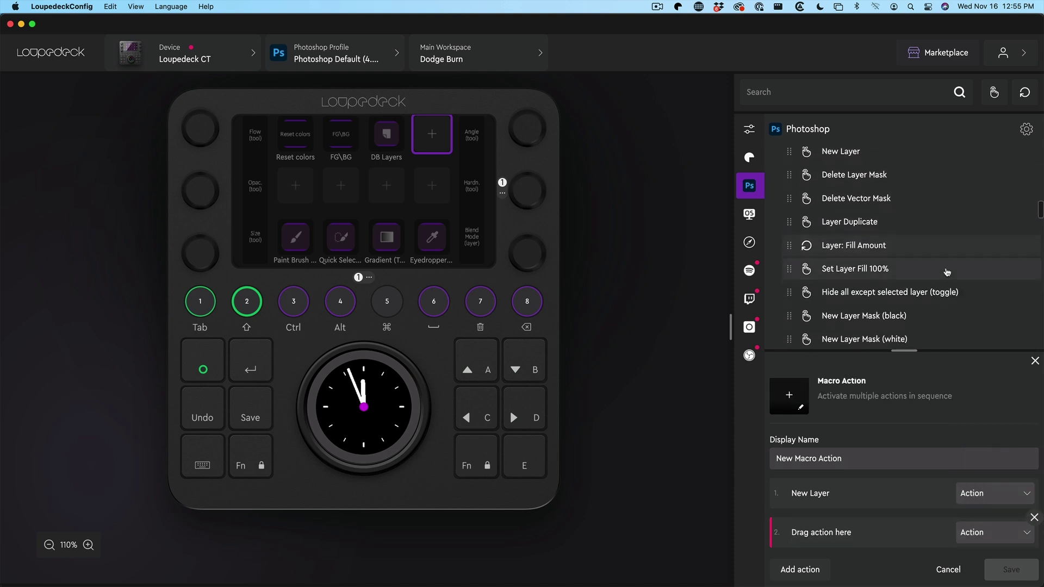
scroll(947, 272, down, 10)
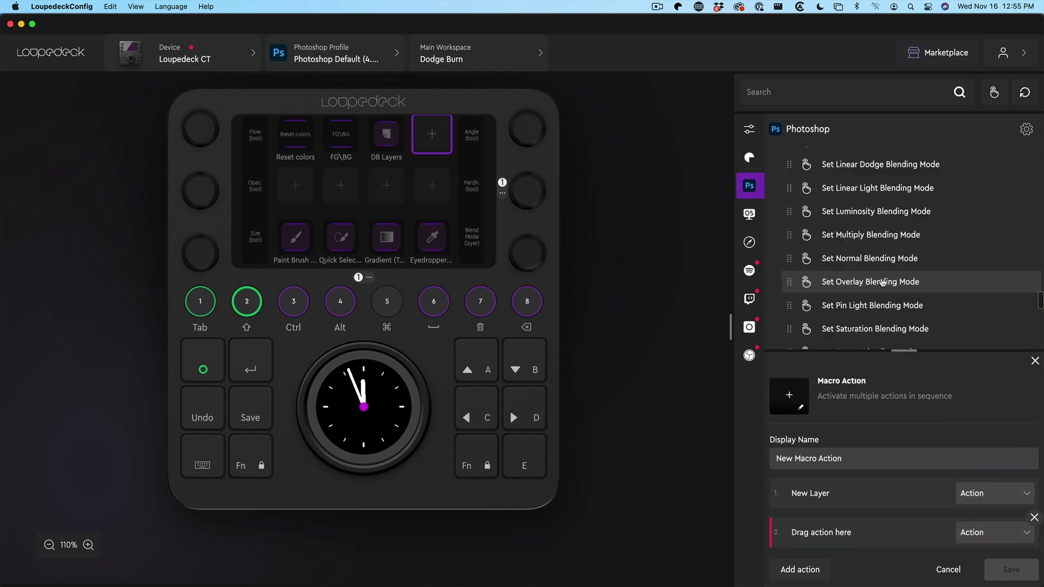
drag(882, 282, 849, 533)
Step: Add shortcut steps B, D, Shift+1 and Shift+2 for brush, default colours, 10% flow, 100% opacity
click(807, 570)
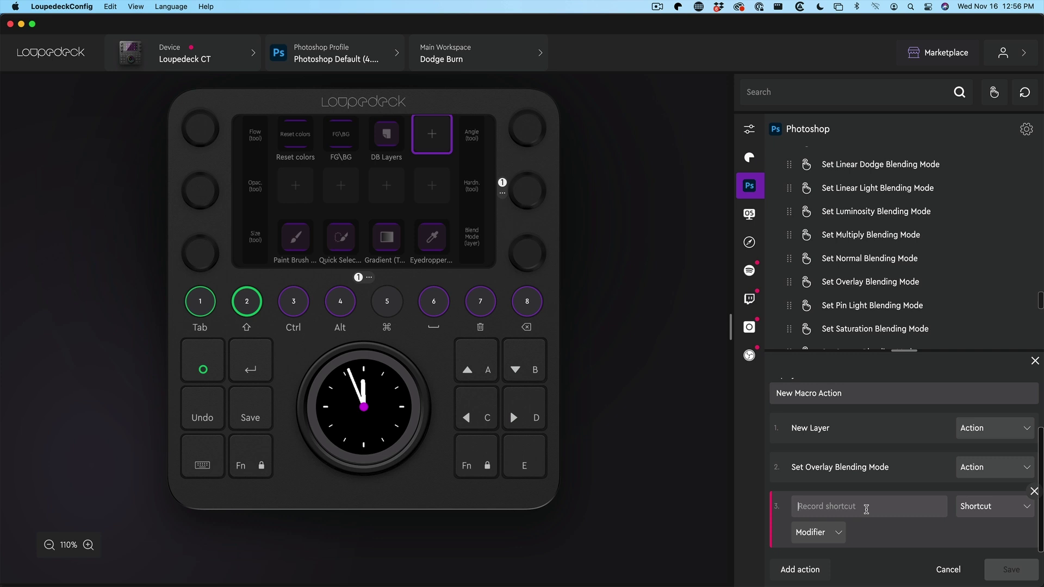
key(b)
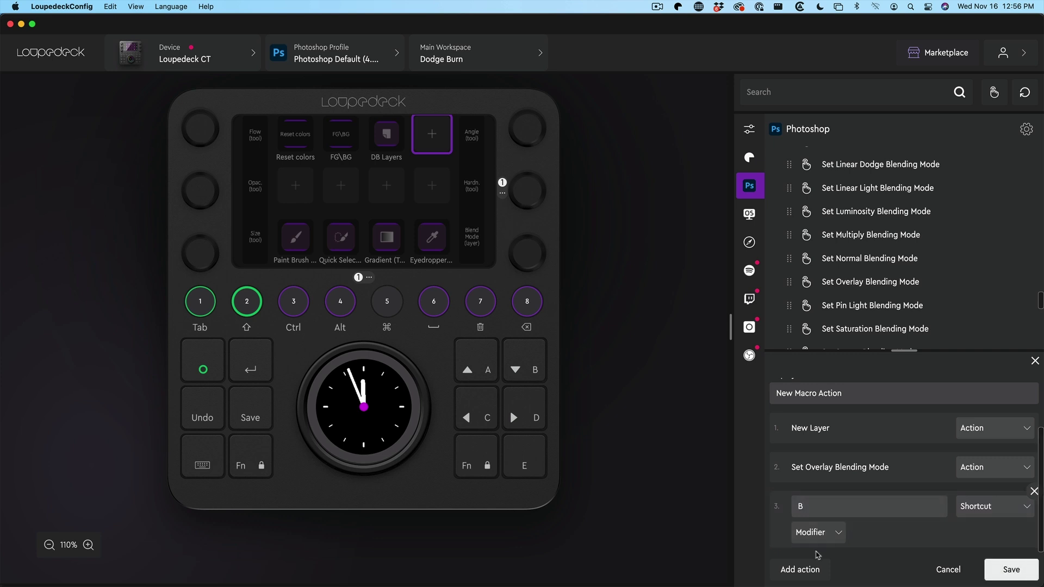
click(810, 570)
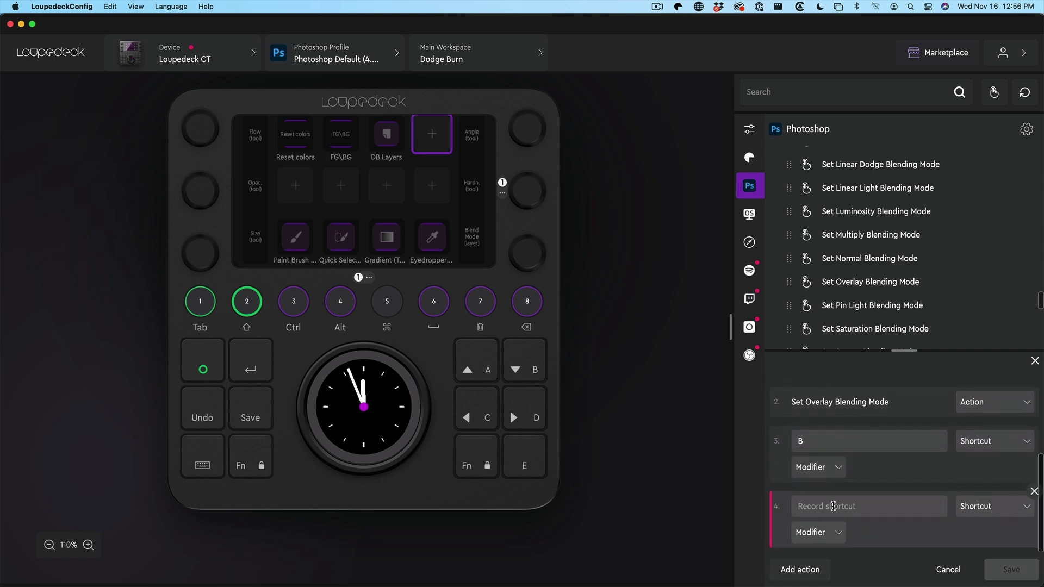
key(d)
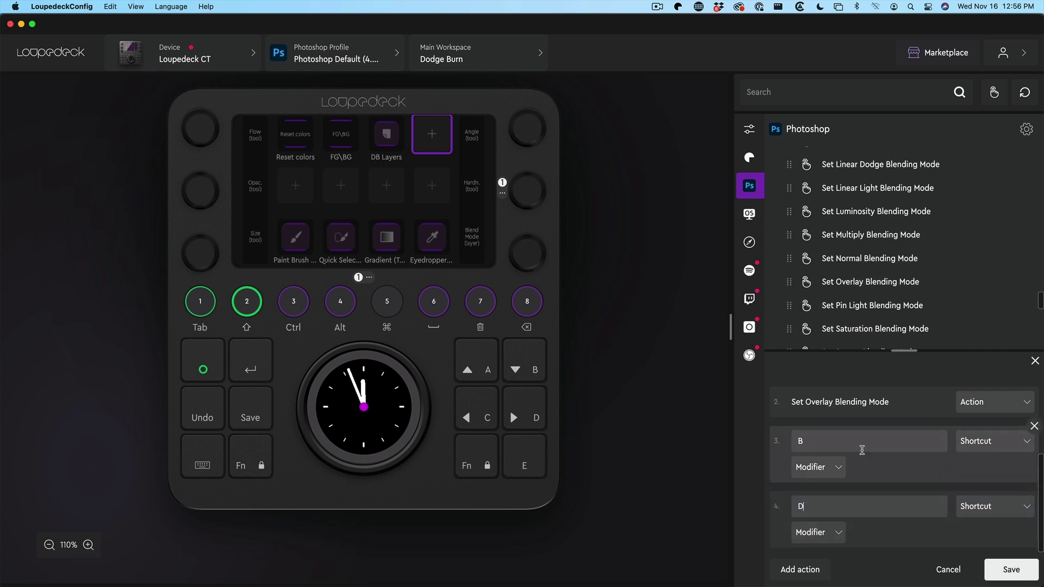
click(800, 569)
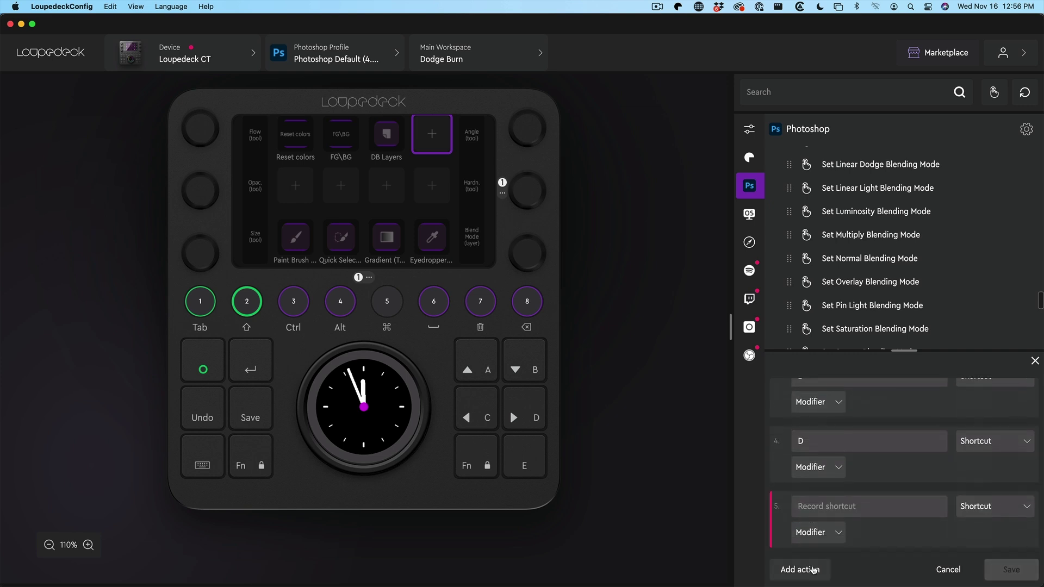
click(836, 503)
key(shift+1)
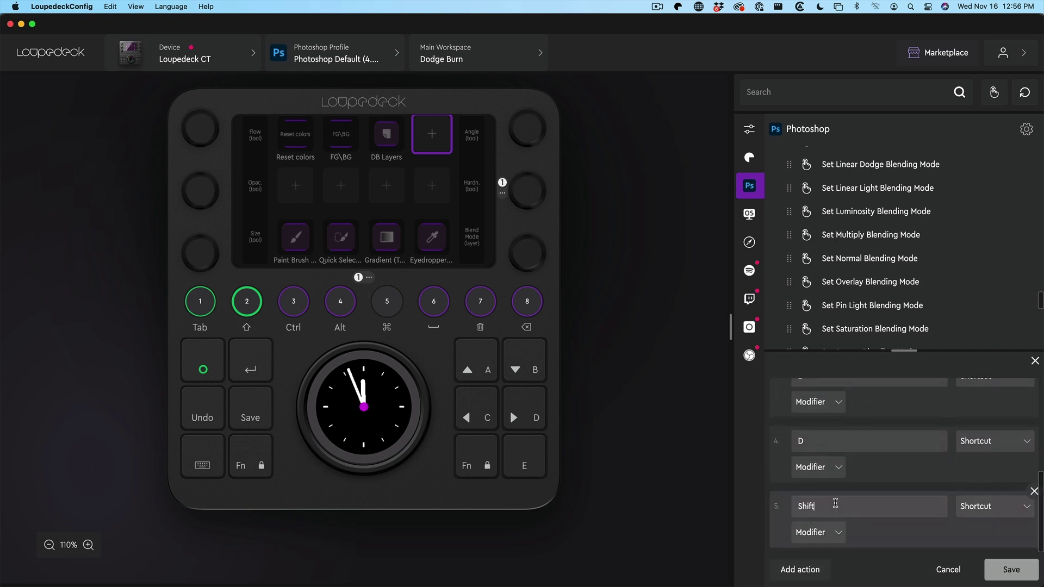
click(809, 569)
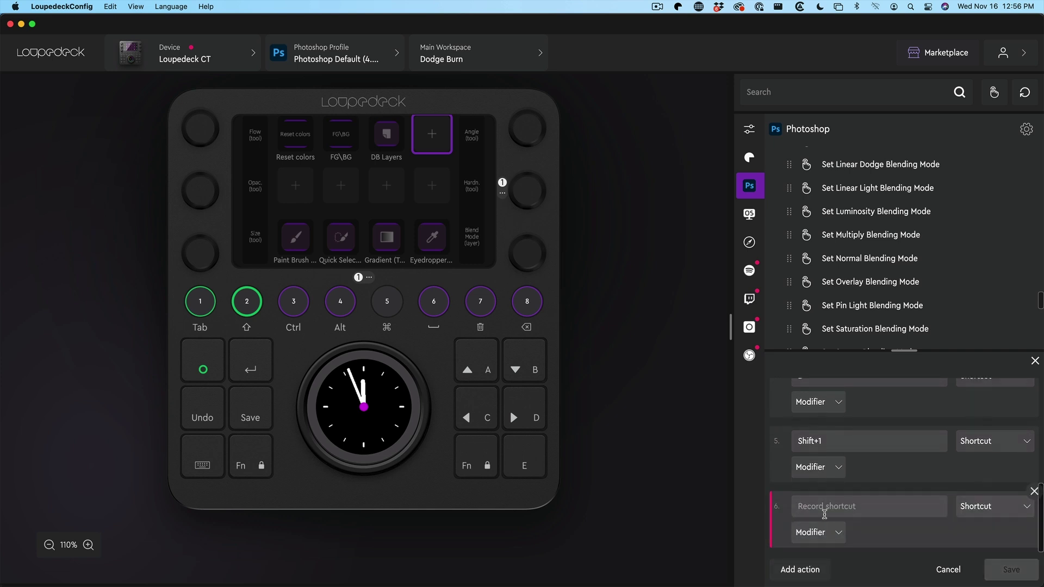
key(shift+2)
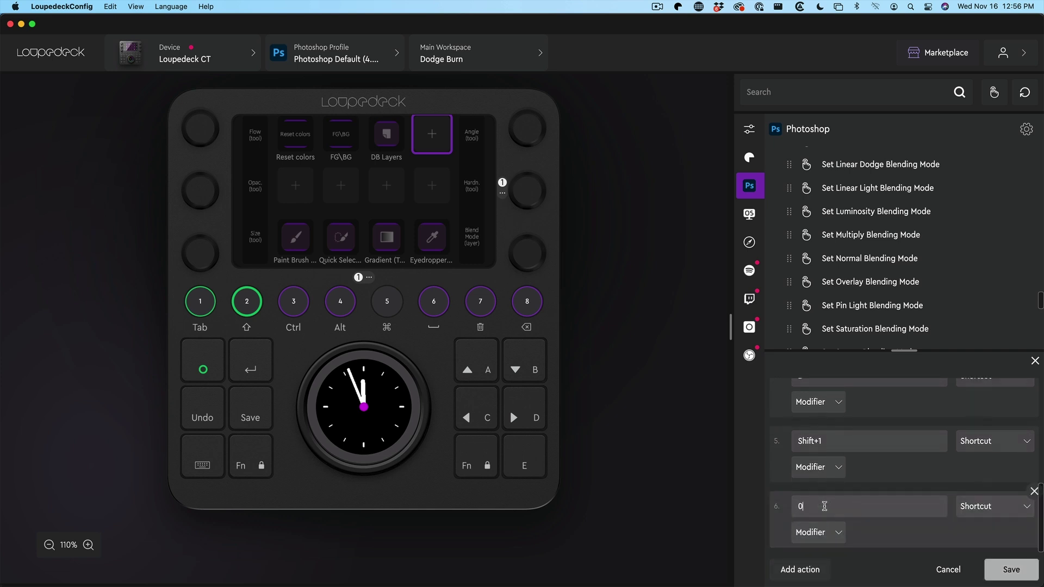
Step: Name the macro 'DODGE BURN' and save it
key(Return)
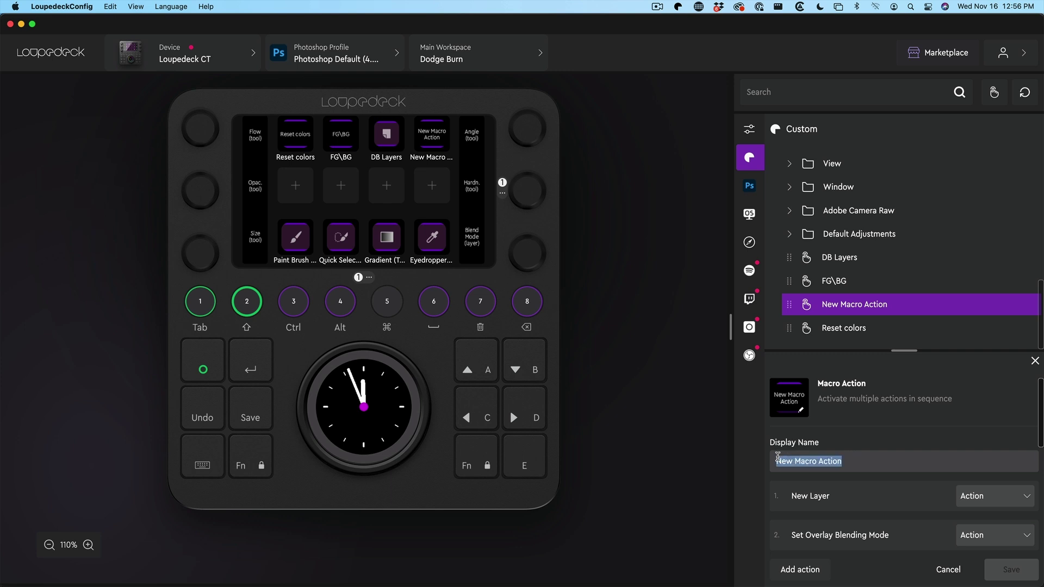
text(DODGE BURN)
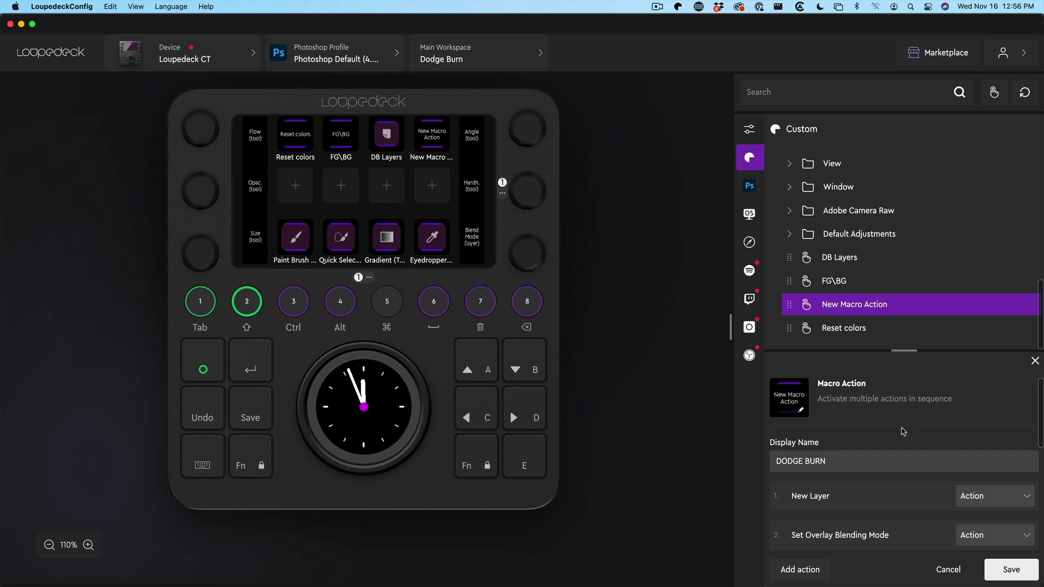
key(Return)
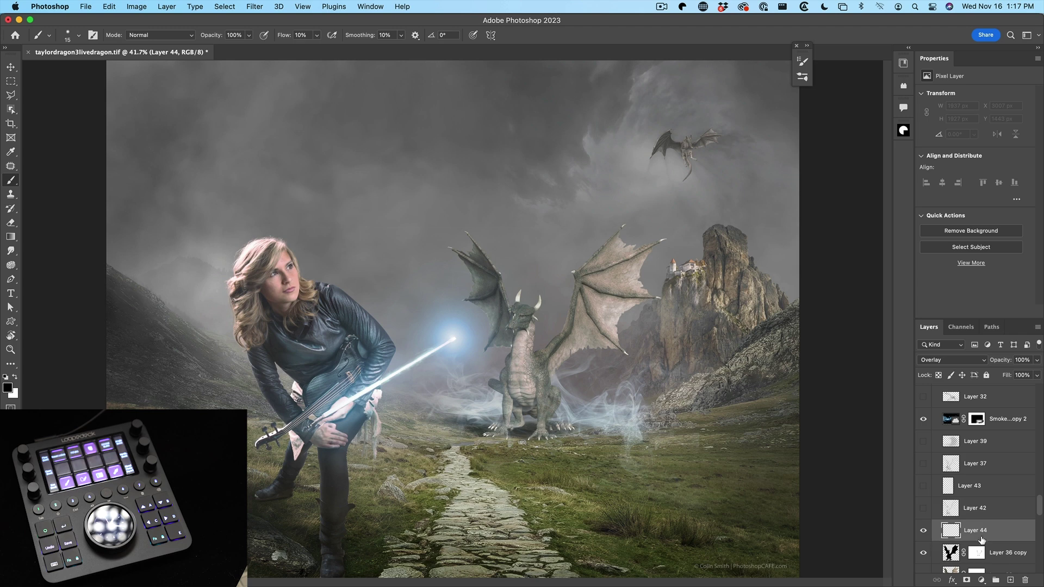
Step: Move the new Overlay-mode Layer 44 up the layer stack
drag(989, 534, 989, 533)
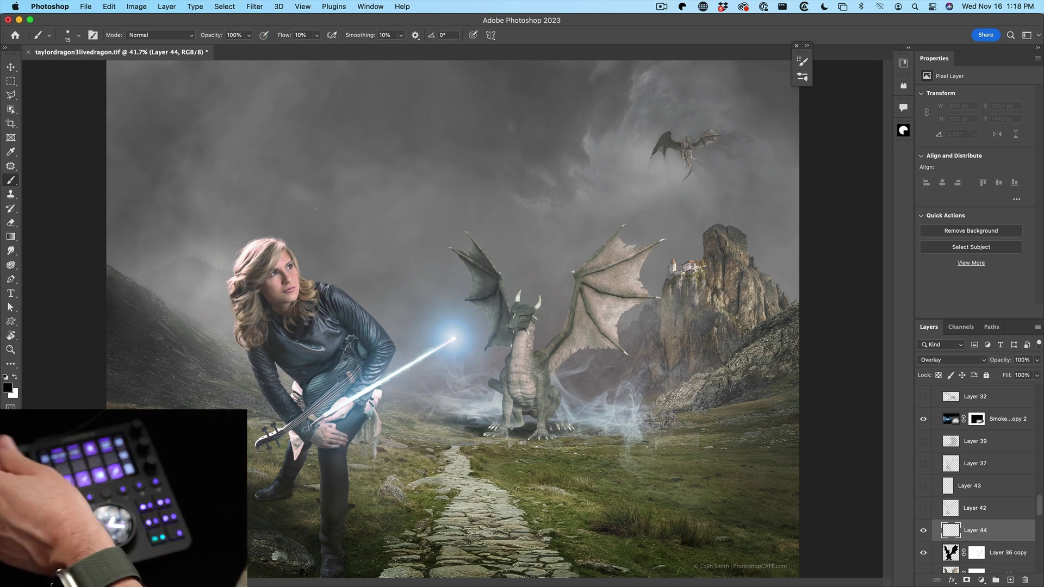
Step: Resize the brush to 90 and lower its flow to 8%
key(bracketright)
key(bracketright)
key(bracketright)
key(bracketright)
key(bracketright)
key(bracketright)
key(bracketright)
key(bracketright)
key(bracketright)
key(bracketright)
key(bracketright)
key(bracketright)
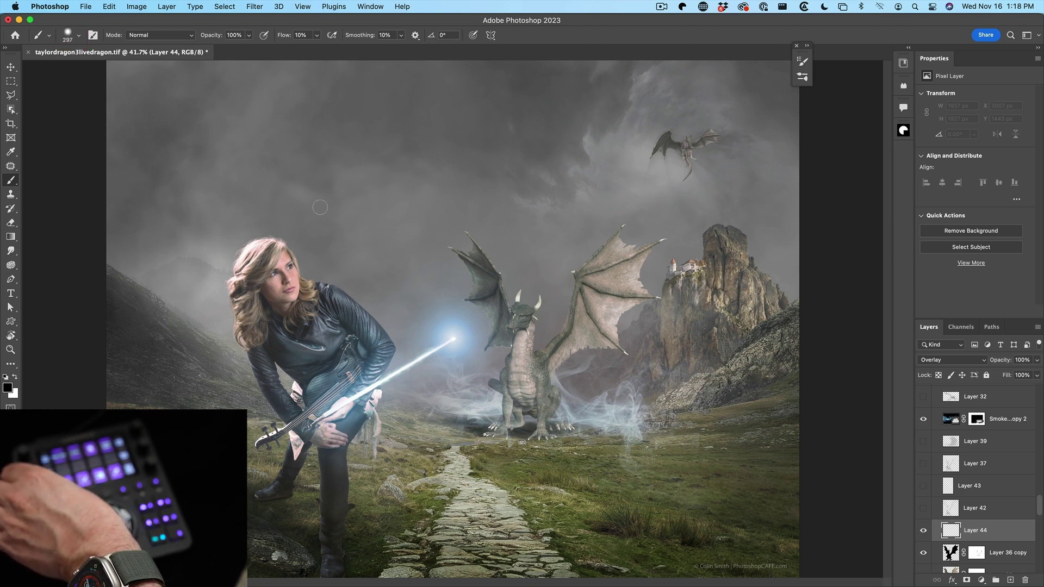
key(bracketleft)
key(bracketleft)
key(bracketleft)
key(bracketleft)
key(bracketleft)
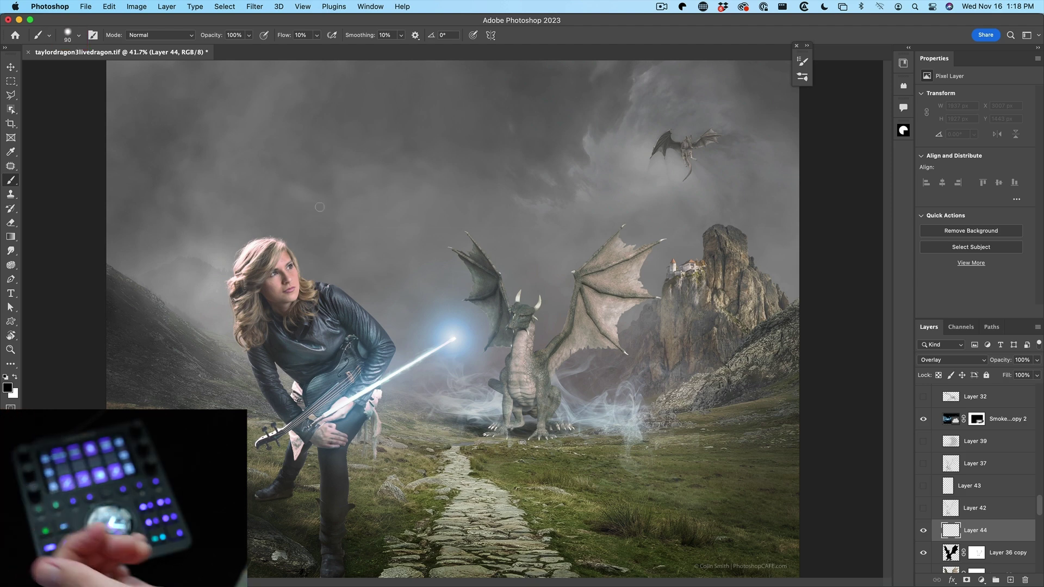
key(shift+0)
key(shift+9)
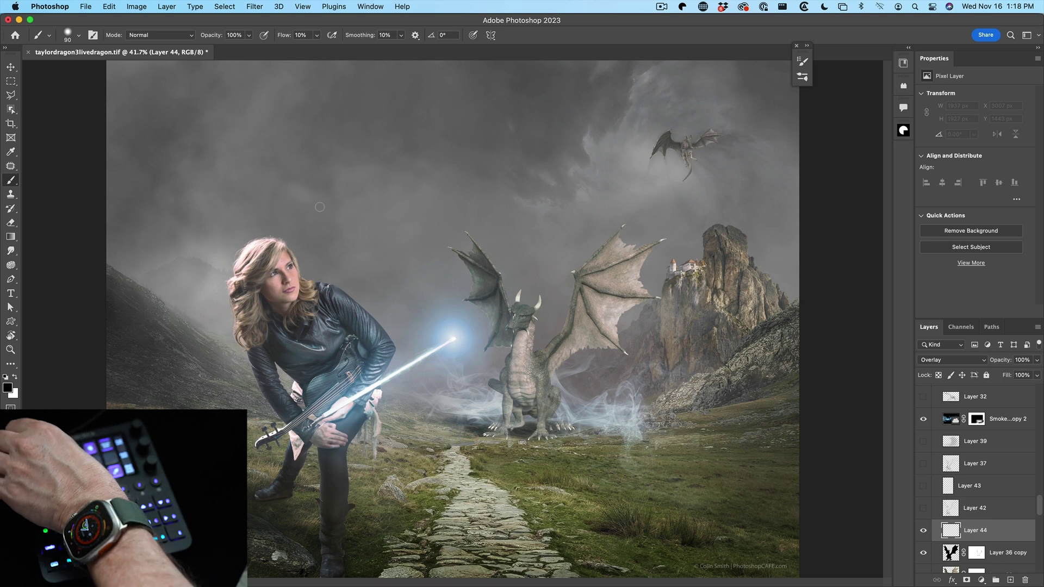
key(shift+0)
key(shift+8)
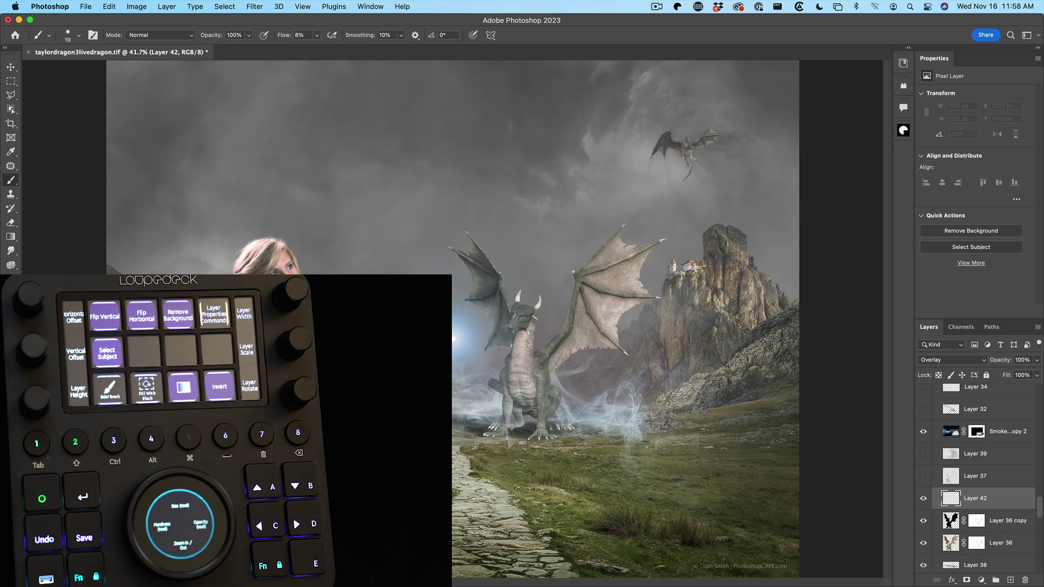
Step: Zoom the canvas in to 74.5% on the dragon's head
scroll(453, 319, up, 2)
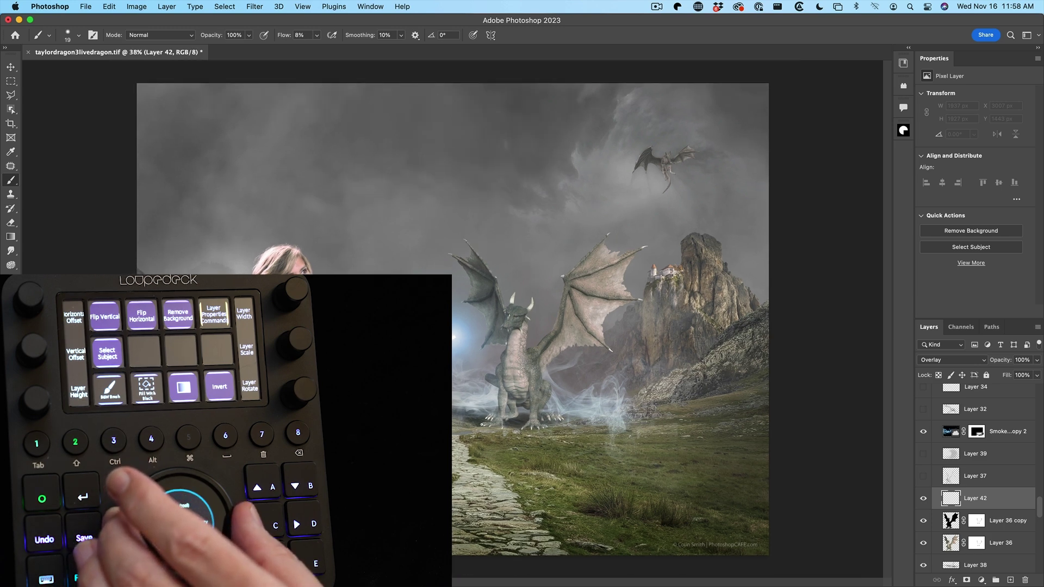
scroll(452, 318, up, 5)
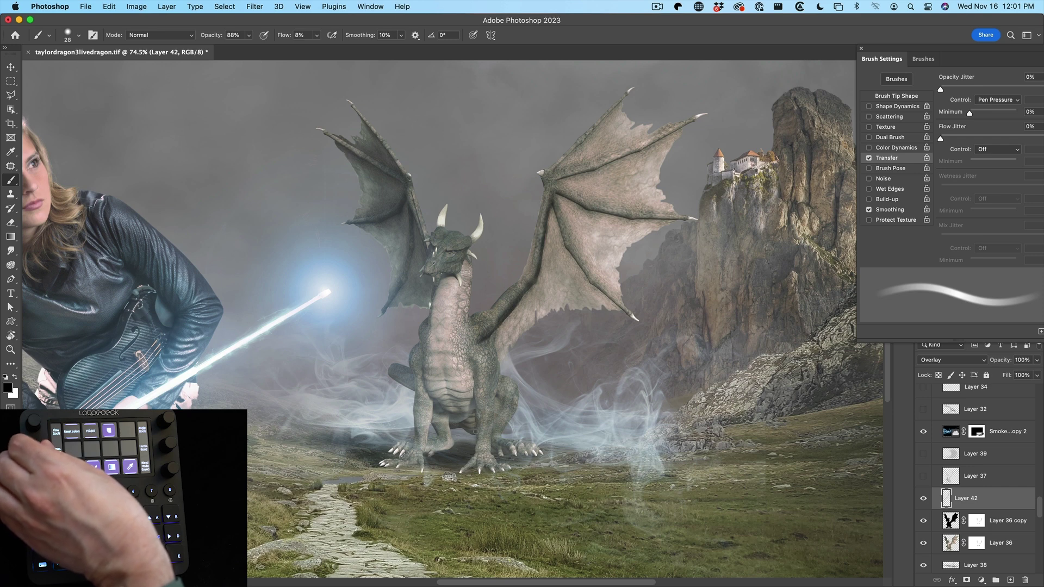
key(8)
key(8)
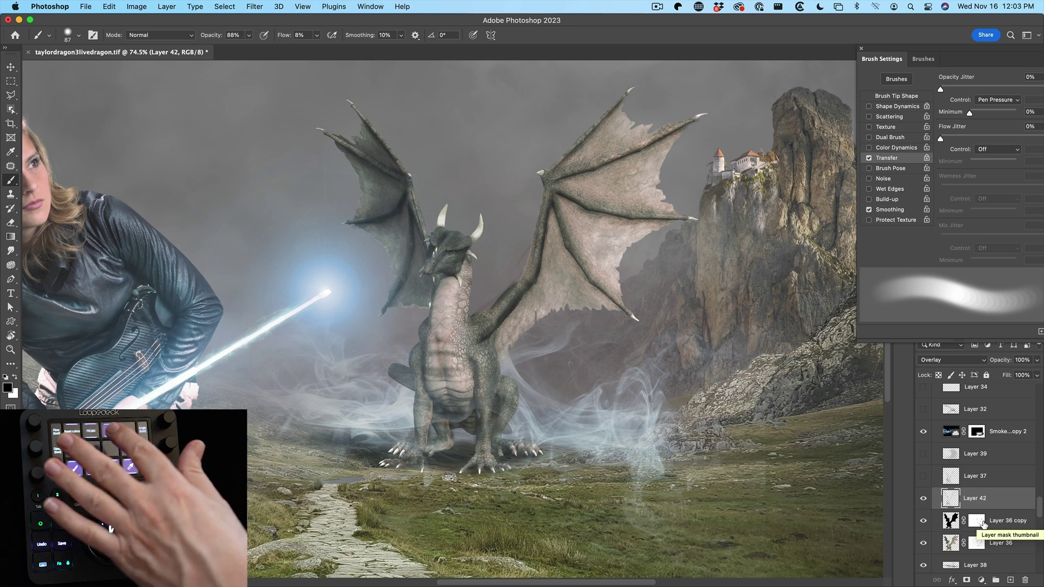
Step: Create Overlay Layer 43 above Layer 42, switch the paint colour to white, and shrink the brush
key(super+shift+alt+n)
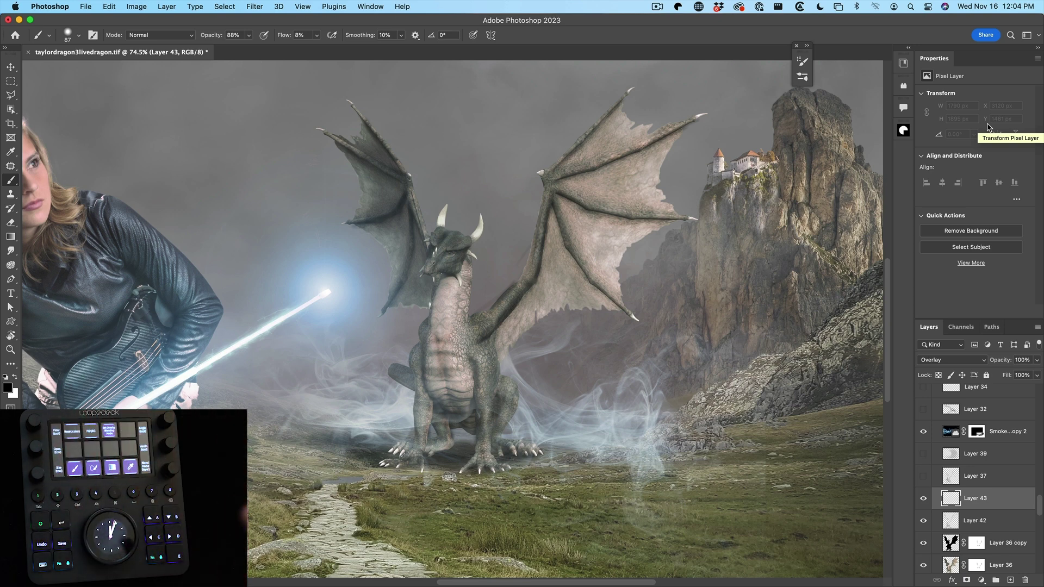
key(x)
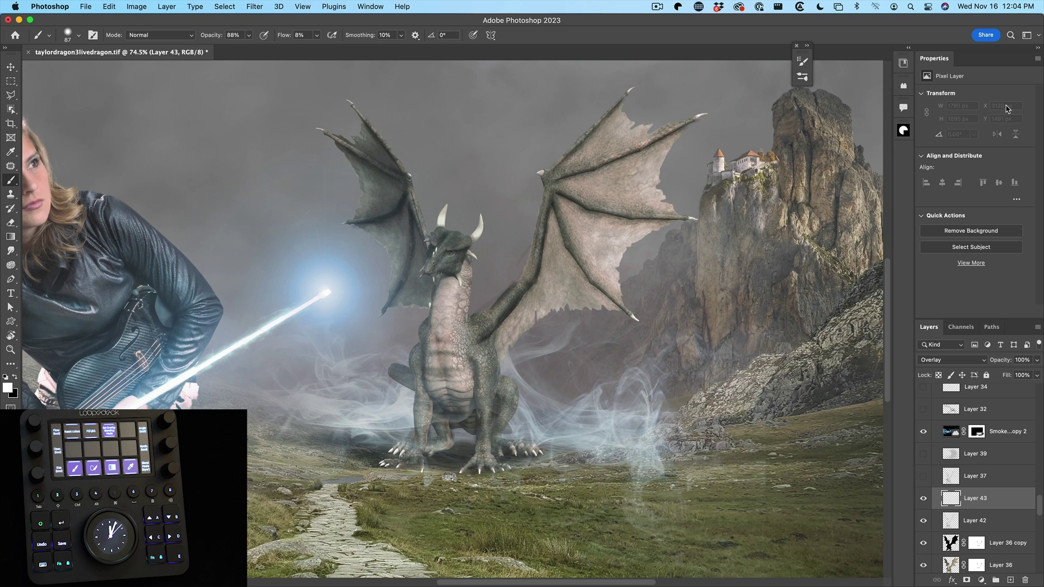
scroll(401, 392, up, 2)
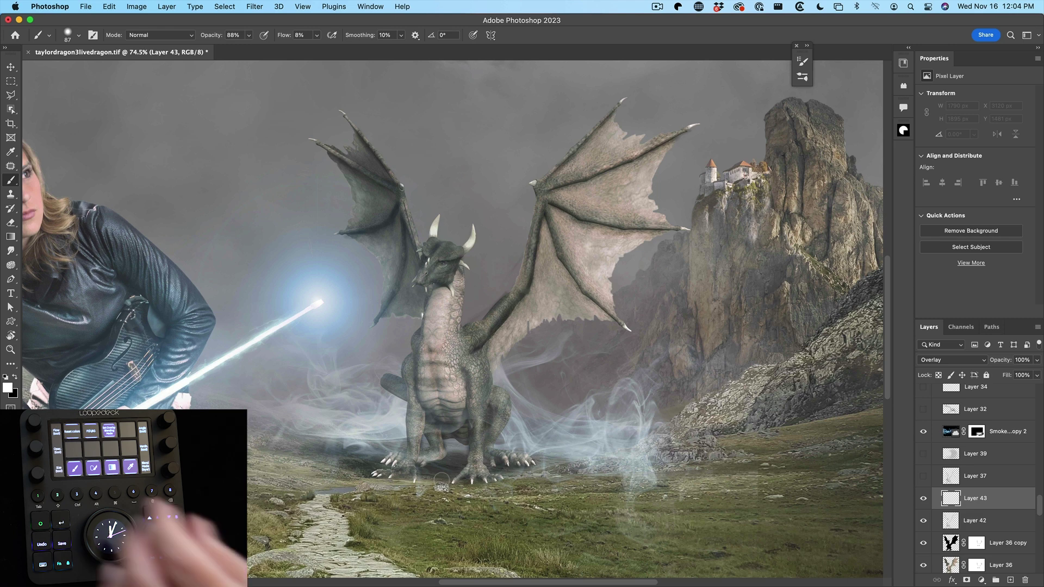
key(bracketleft)
key(bracketleft)
key(bracketleft)
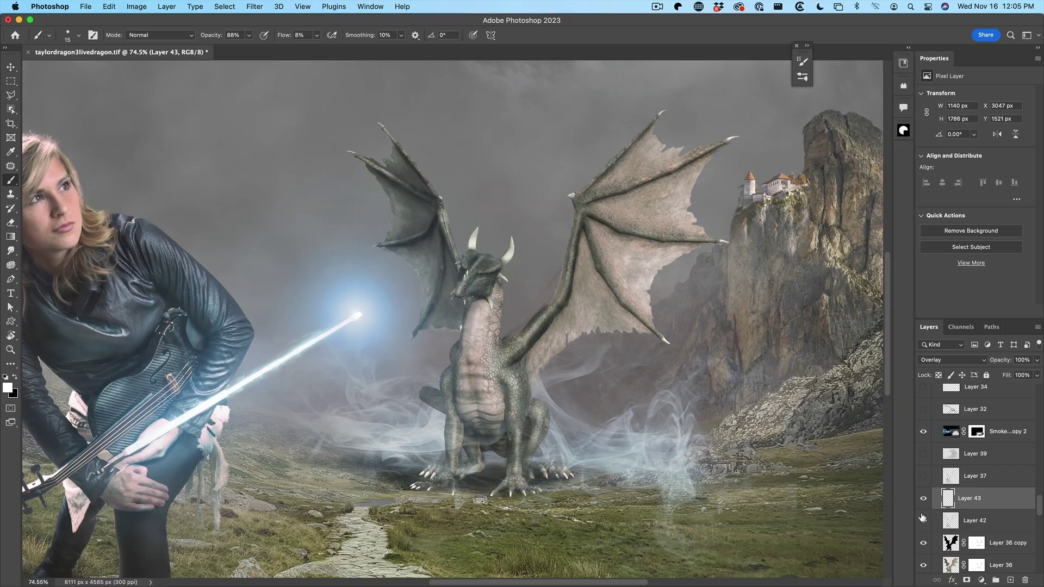
drag(925, 499, 924, 520)
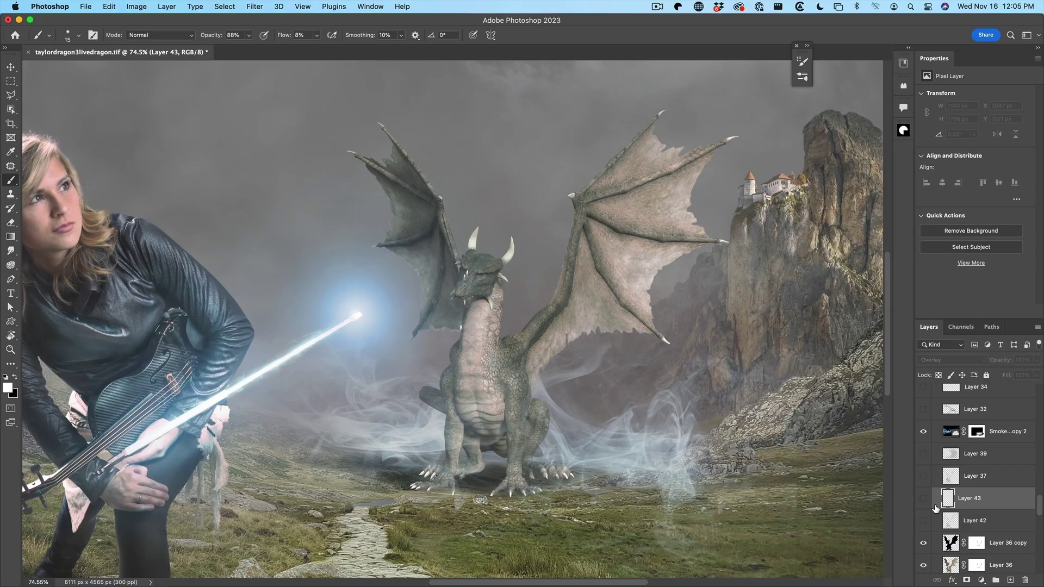
click(924, 521)
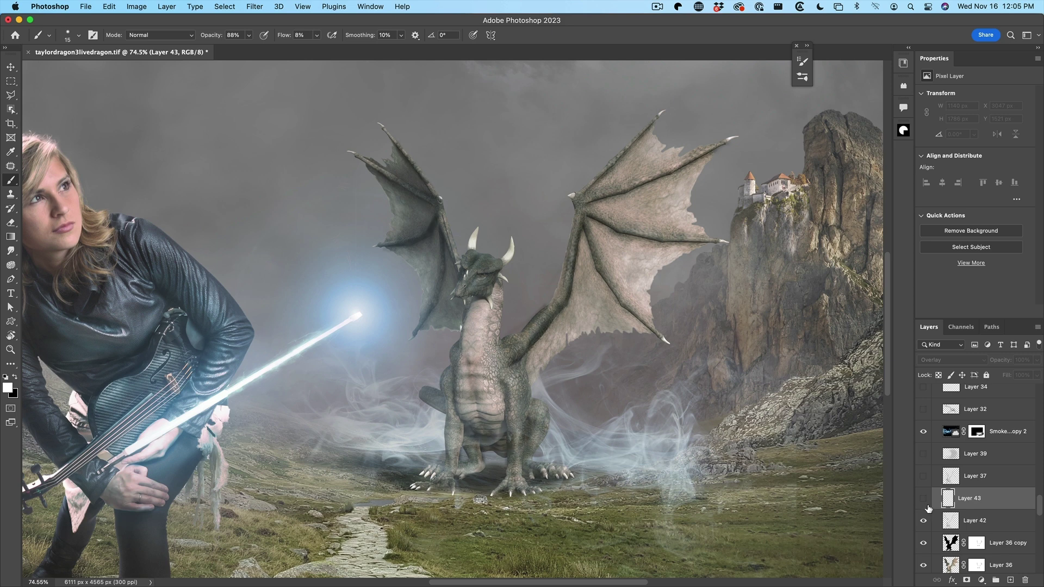
click(924, 499)
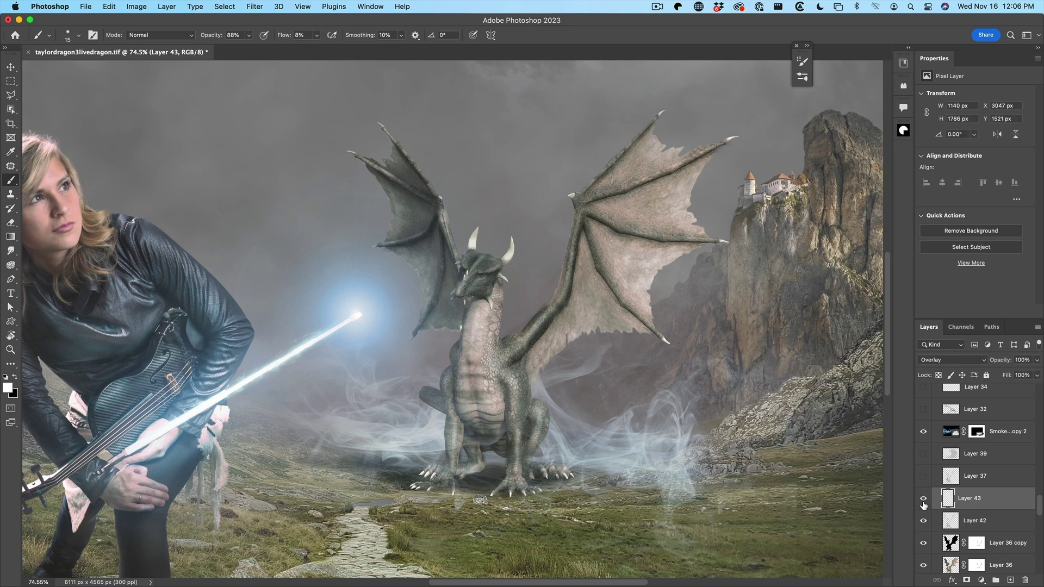